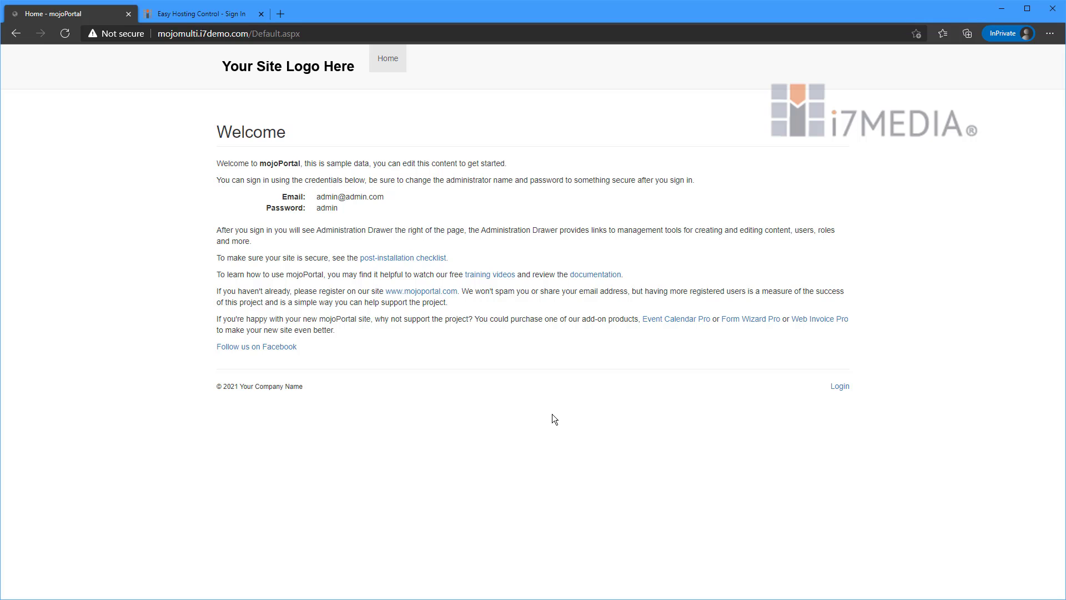
Log in to the mojoPortal site with the administrator's email and saved account password.
left_click(843, 387)
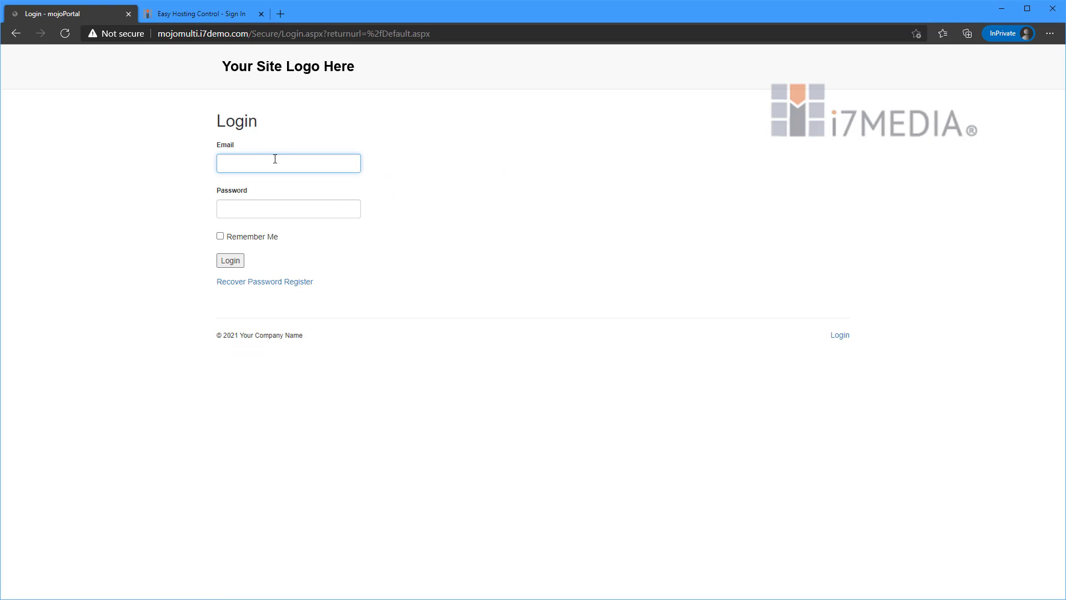
type("admin@a")
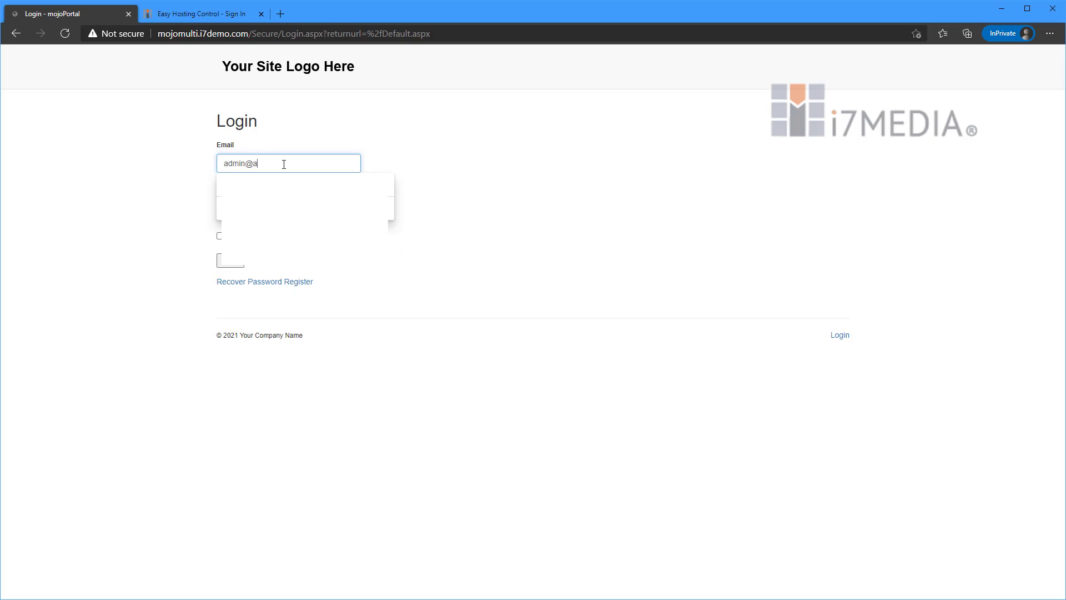
key("Down")
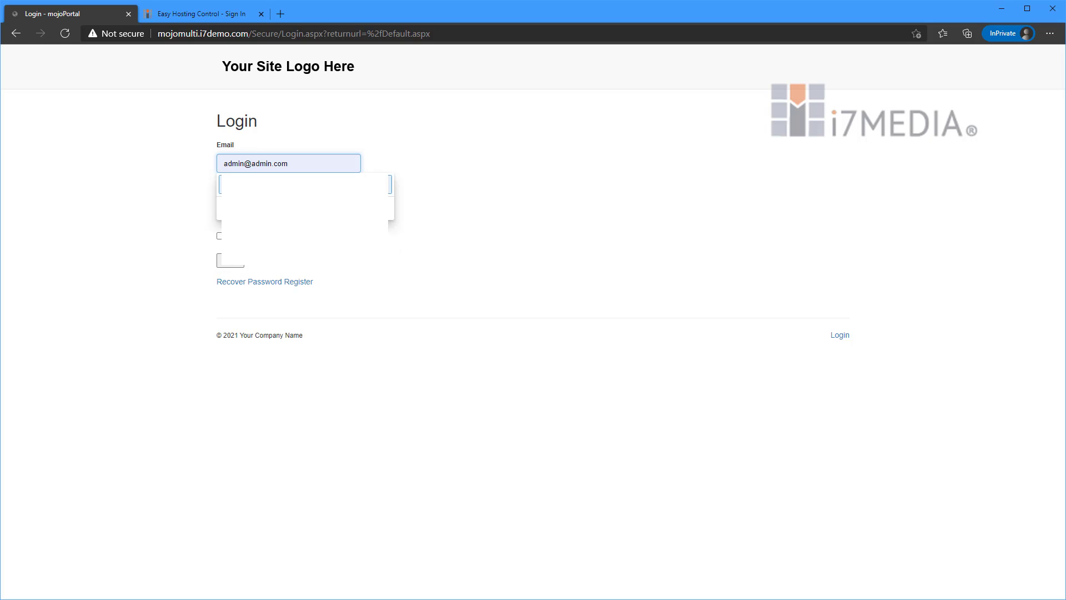
left_click(229, 264)
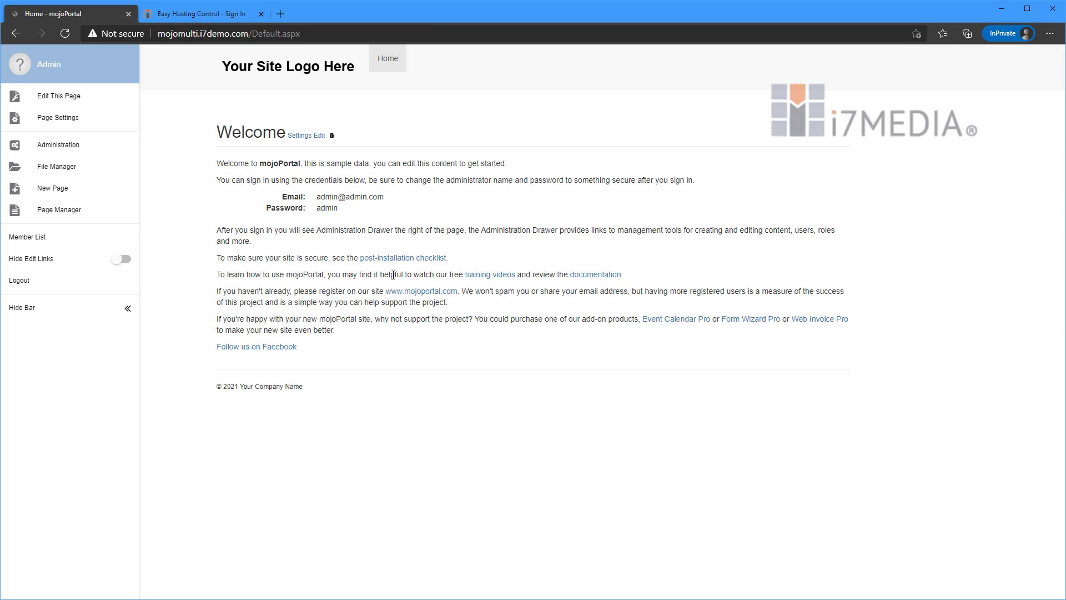
Examine the Site Mappings section of the mojoPortal site's settings in Administration.
left_click(88, 149)
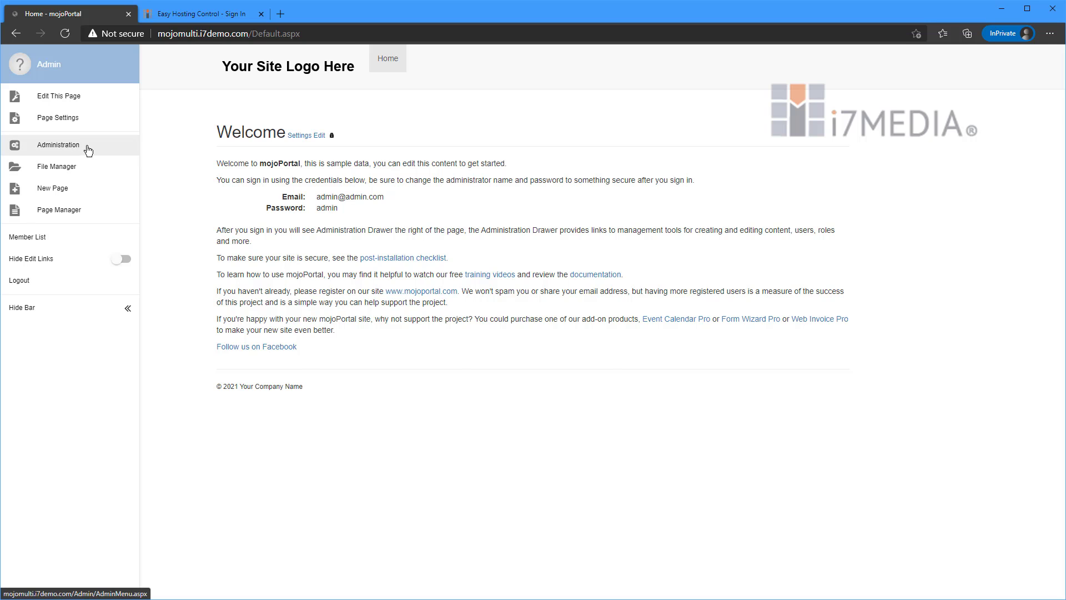
left_click(256, 184)
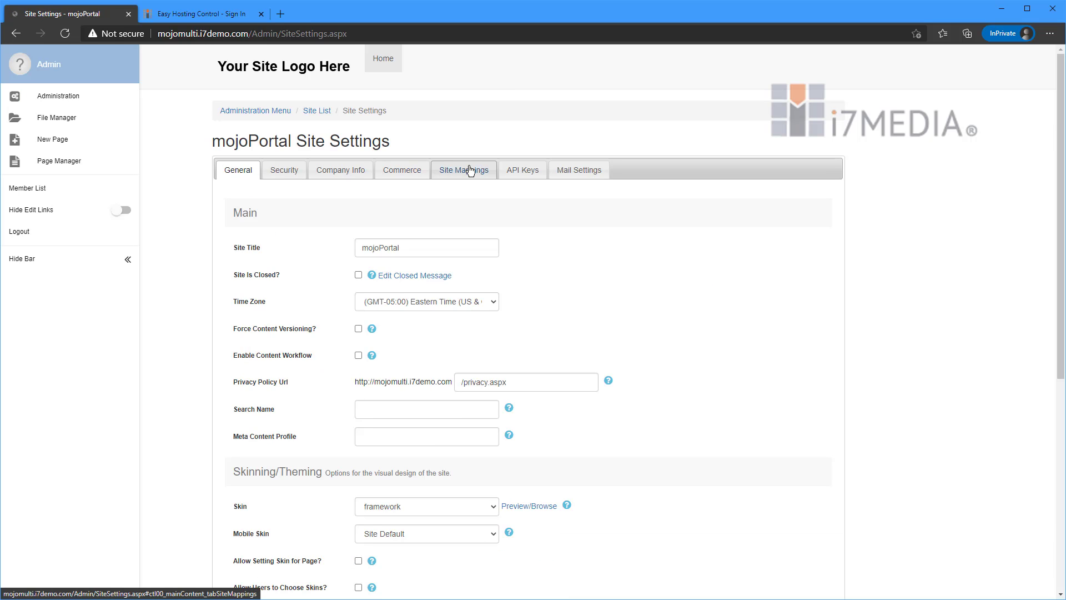
left_click(472, 173)
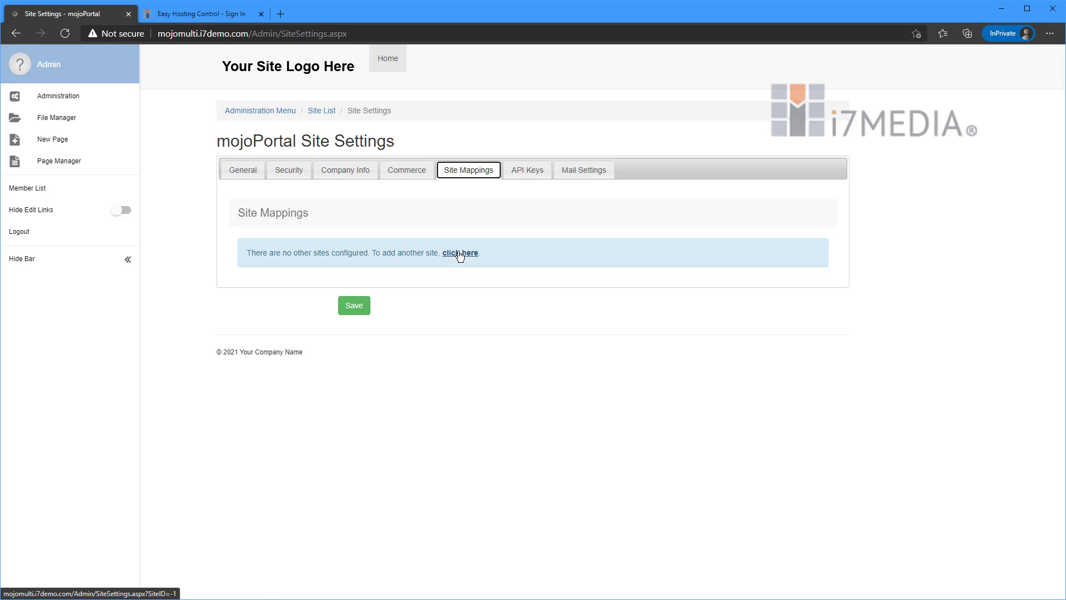
Start a new site from the Site List, titled "Our Other Site", with time zone (GMT-06:00) Central Time (US & Canada).
left_click(242, 112)
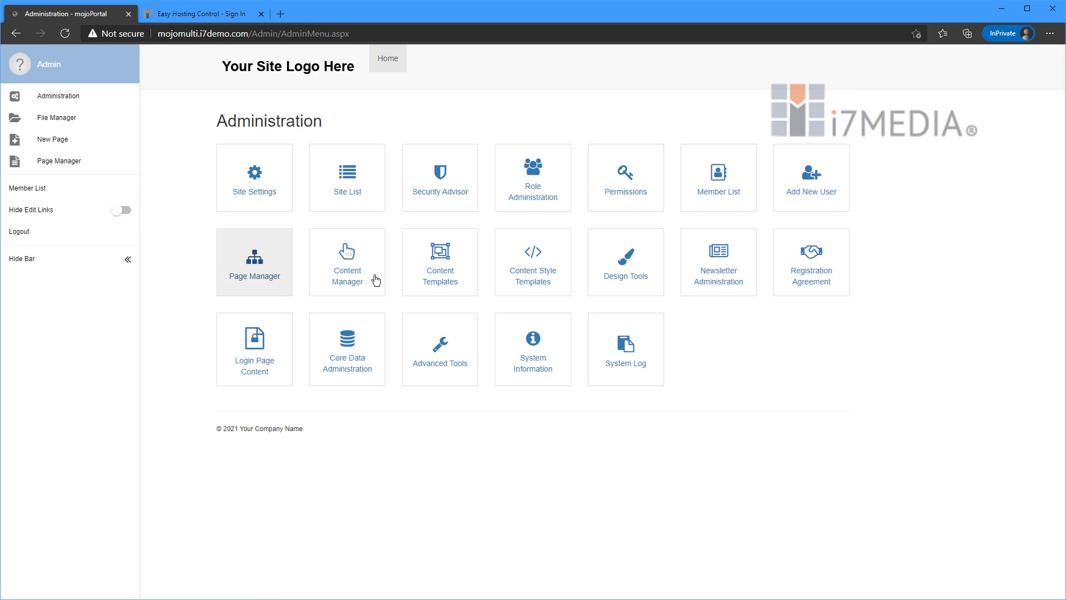
left_click(344, 183)
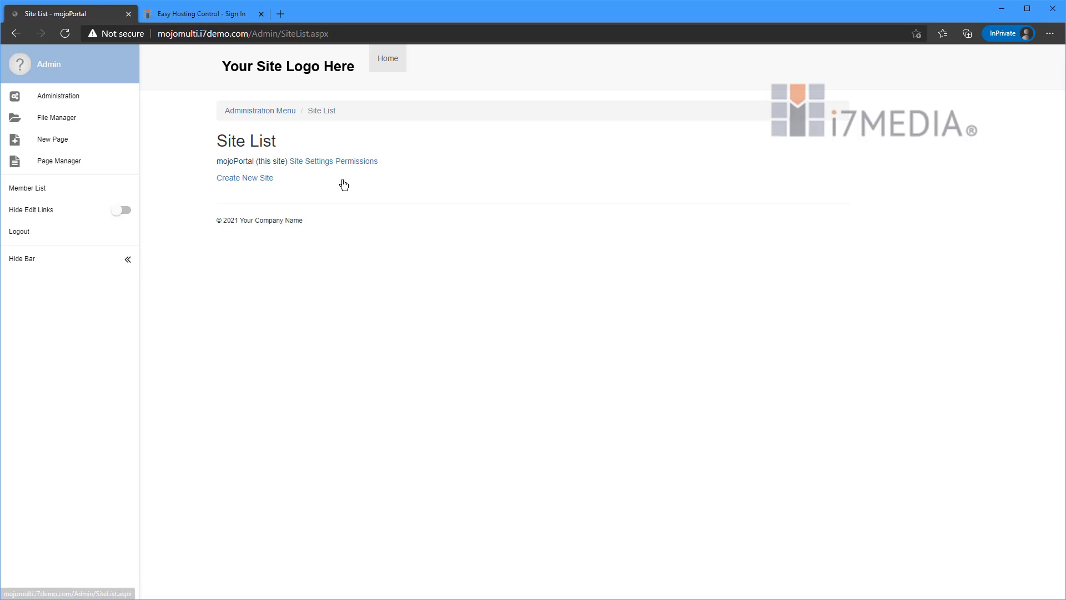
left_click(249, 179)
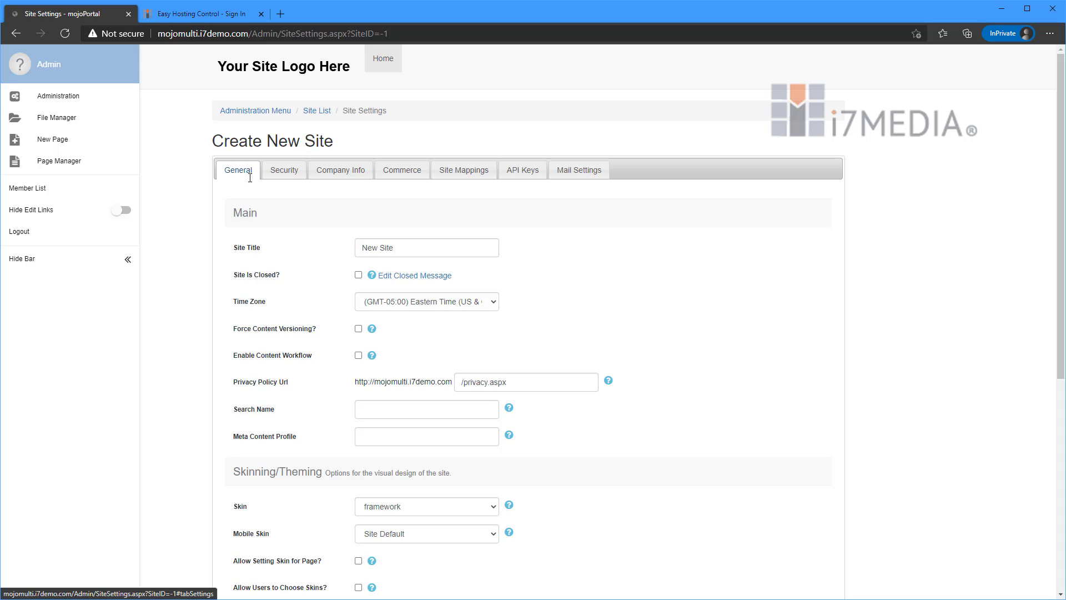
left_click_drag(396, 248, 325, 247)
type("O")
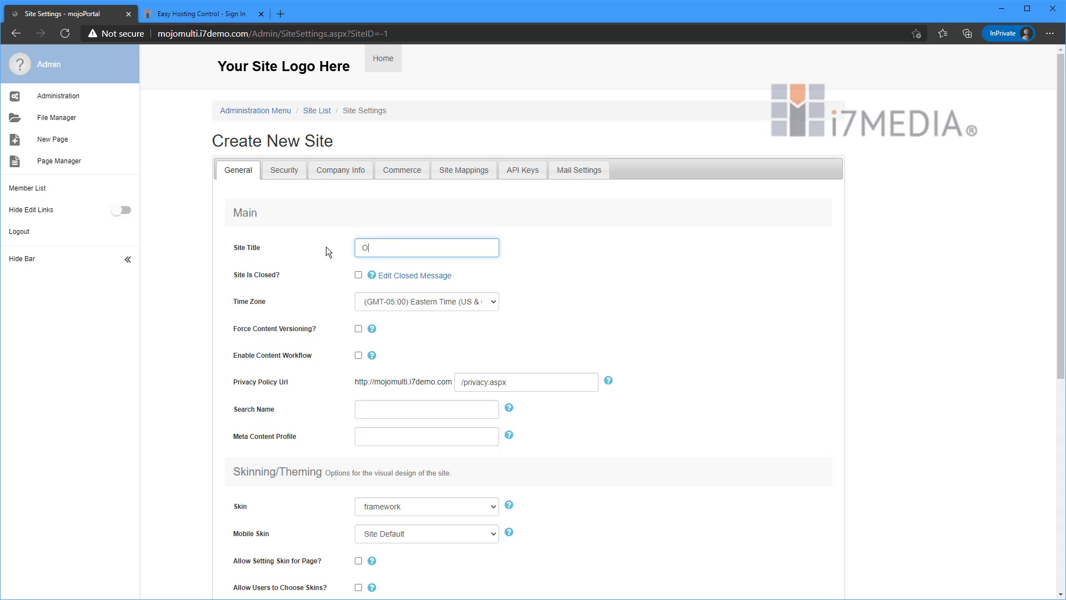
type("ur Other Site")
left_click(424, 303)
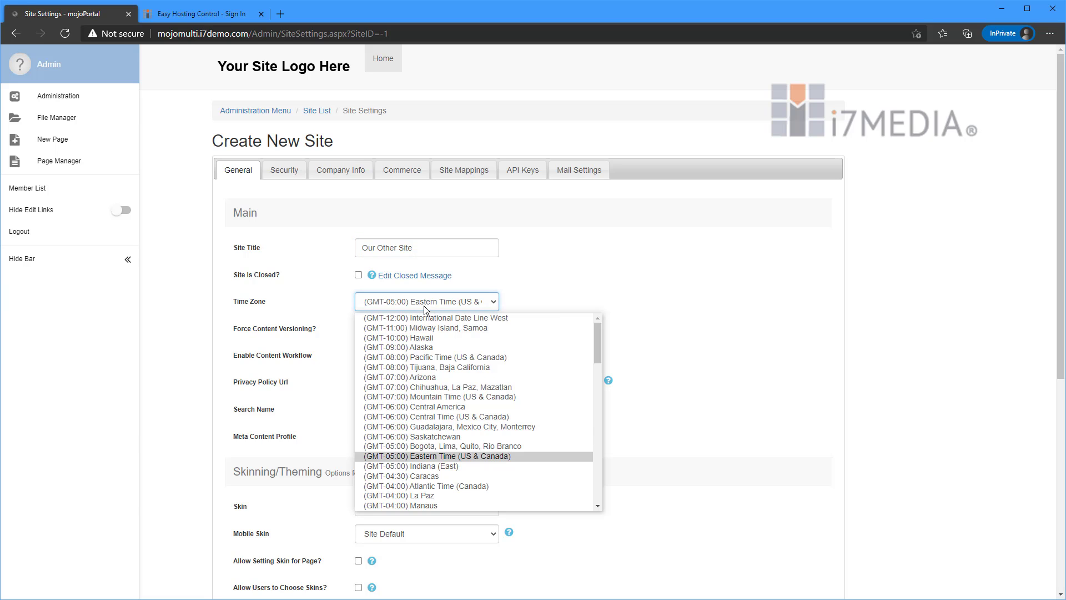
left_click(448, 417)
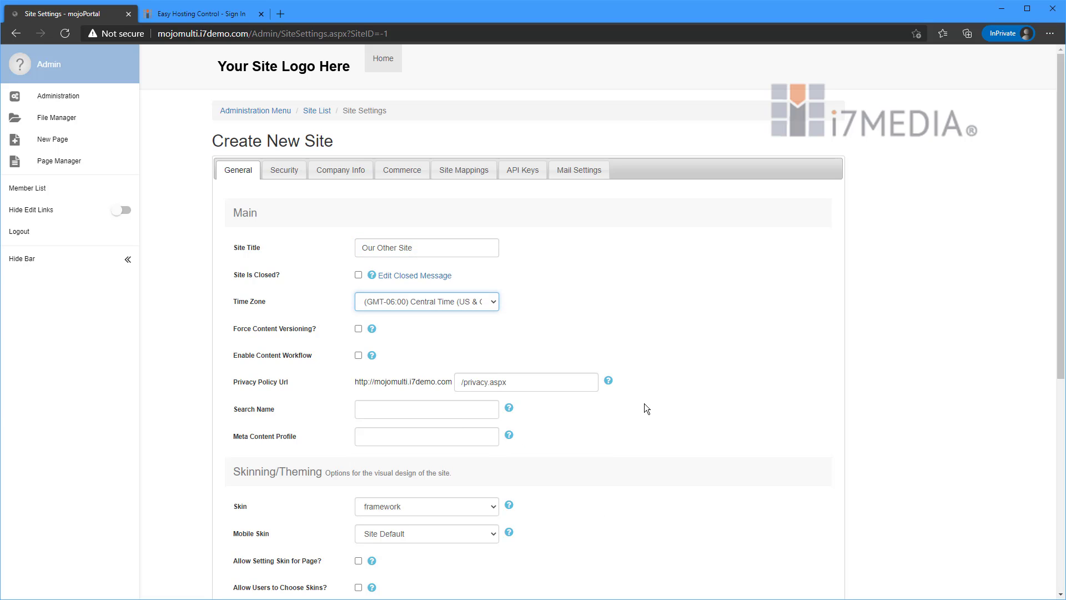
Set the new site's skin to standard-yellow.
scroll(644, 404, "down", 3)
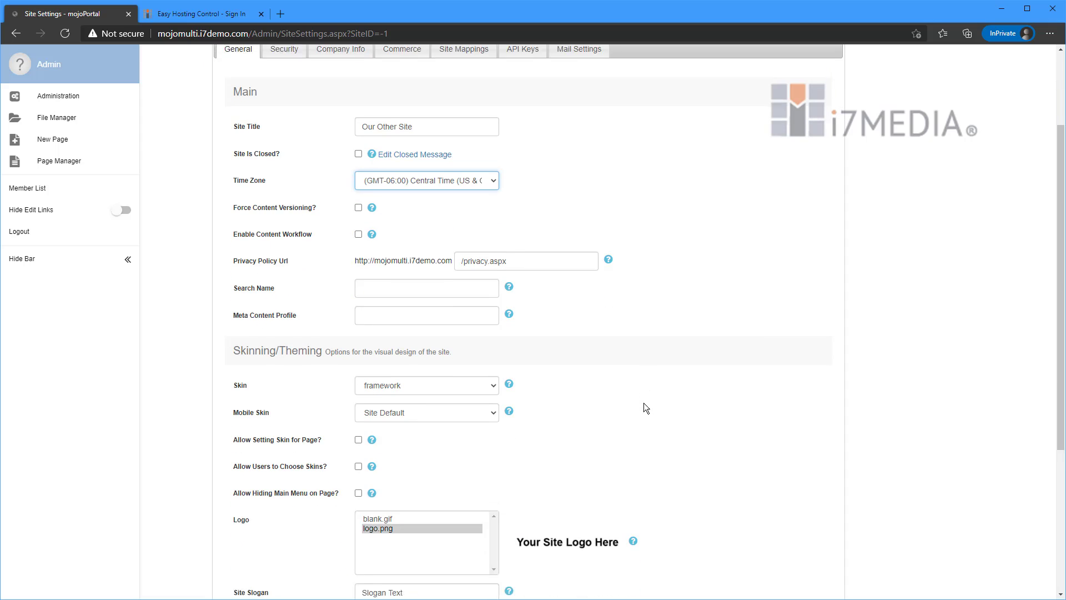
left_click(462, 371)
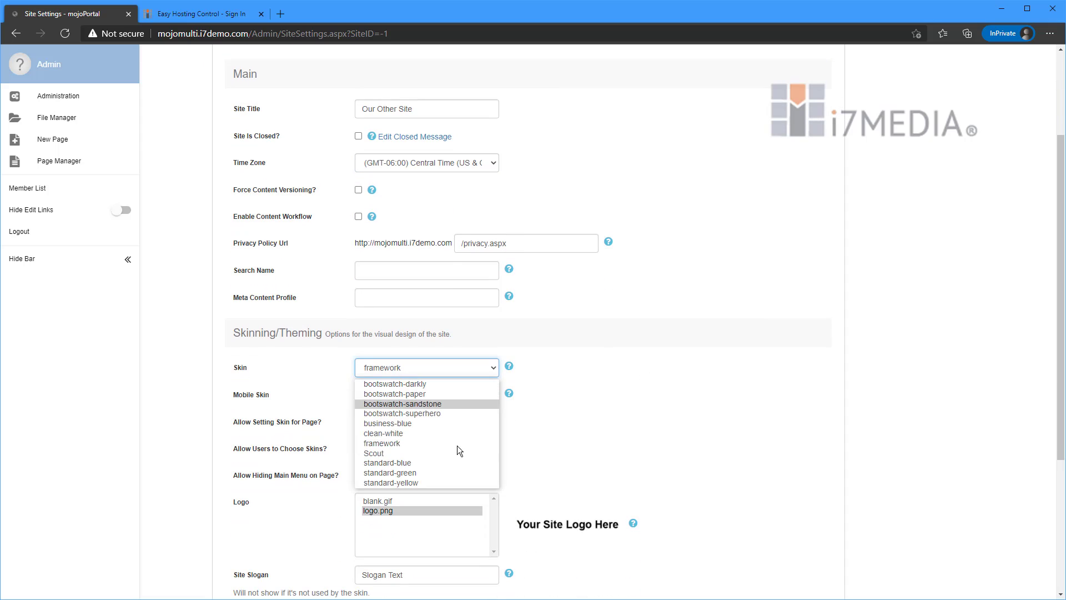
left_click(441, 481)
left_click(620, 362)
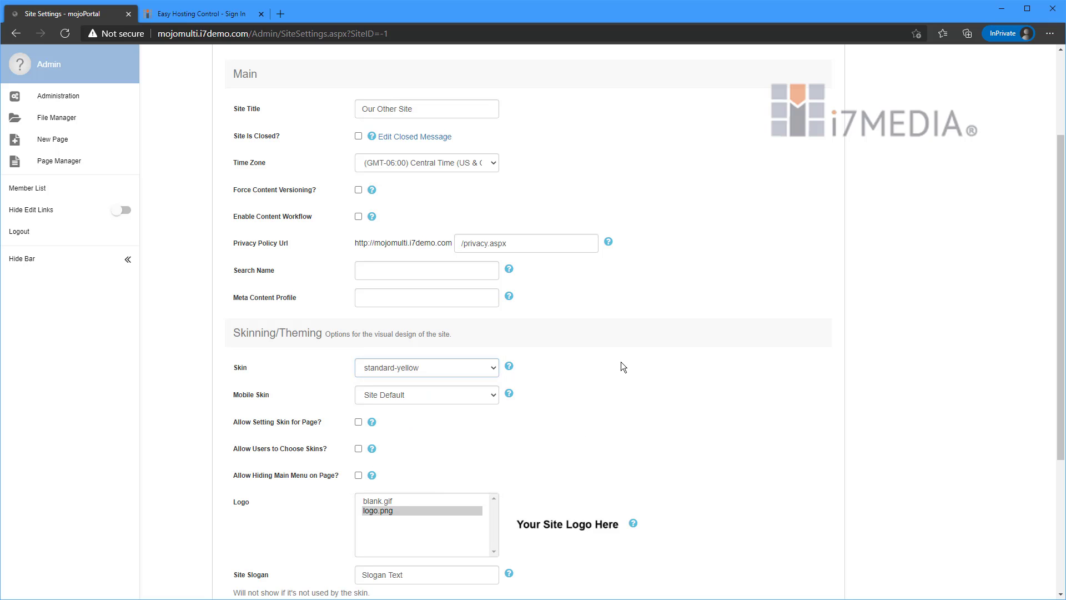
scroll(426, 369, "down", 4)
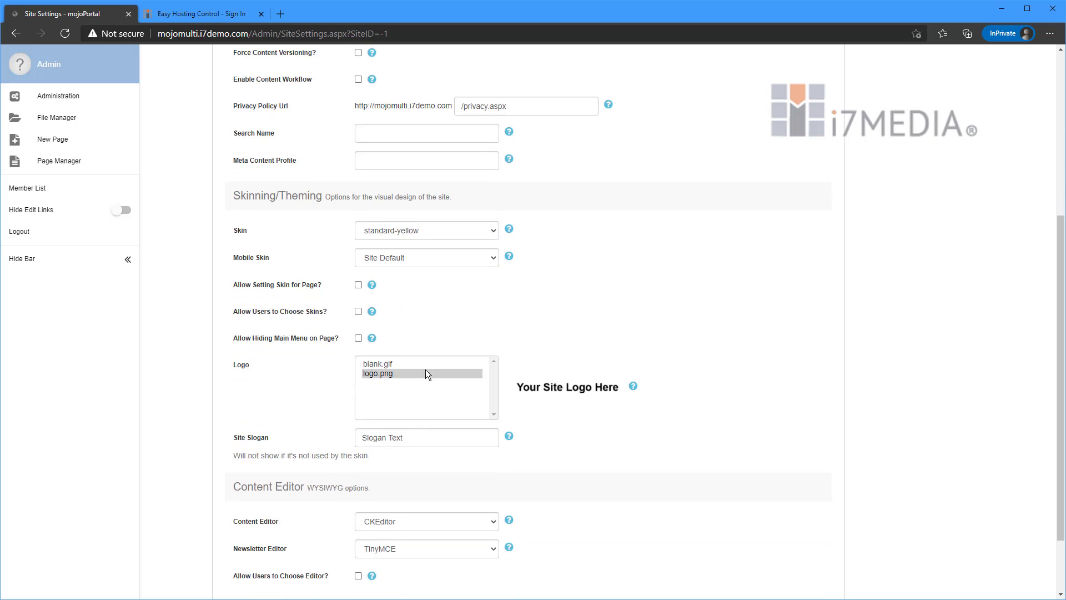
Check the Site Mappings section of the new site and save the site to create it.
left_click(350, 537)
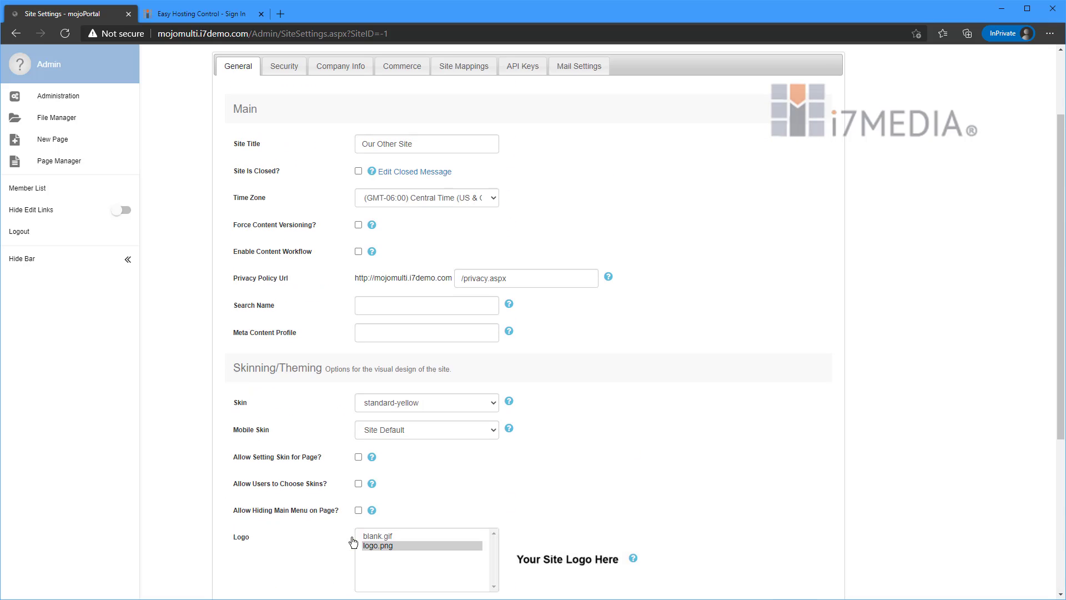
left_click(461, 89)
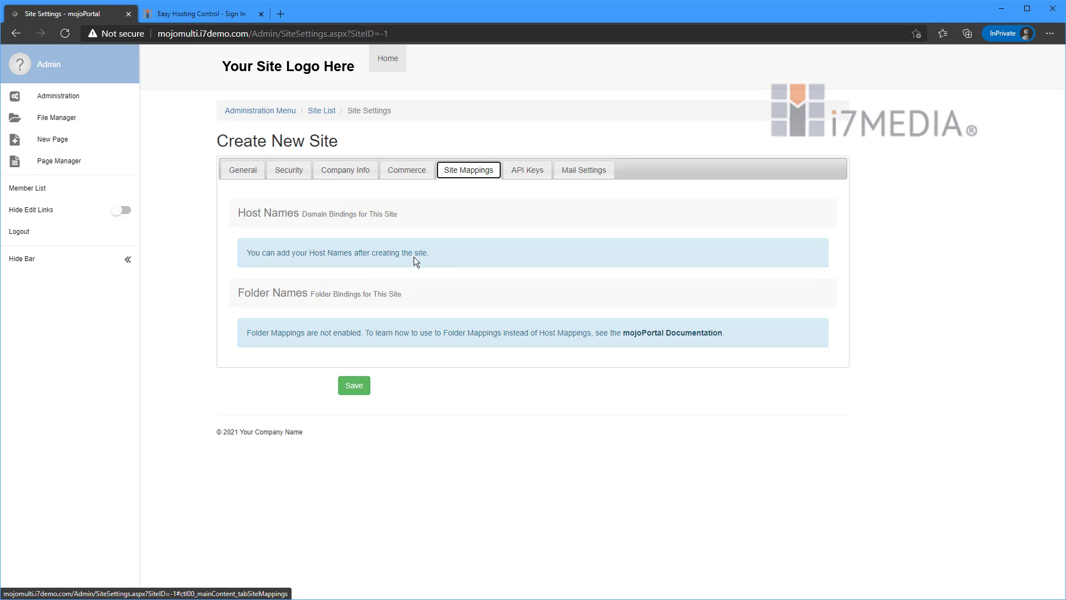
left_click(353, 389)
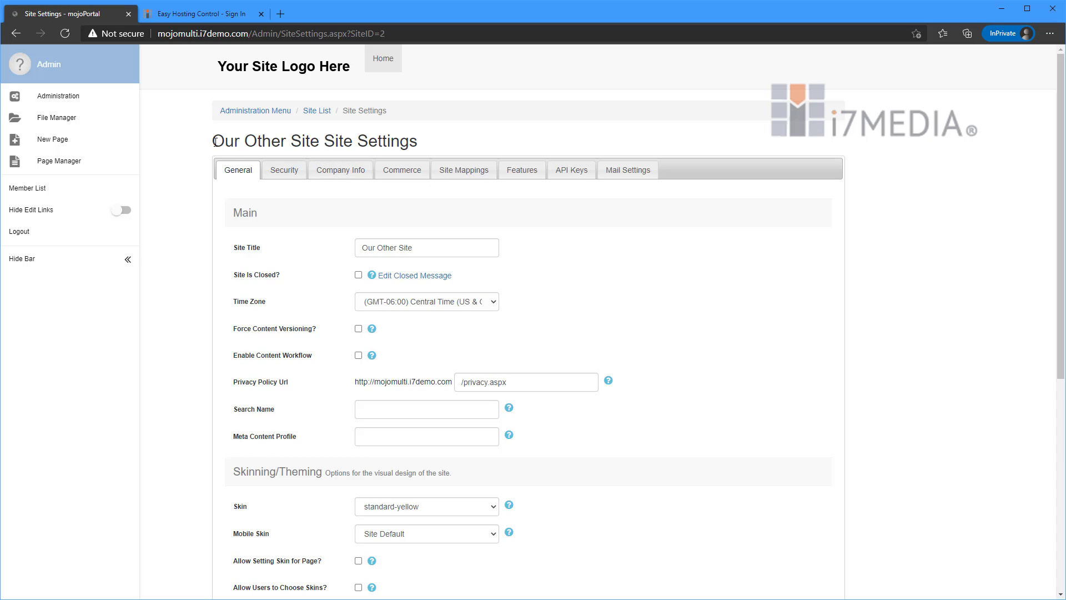
Add the host name mojomulti2.i7demo.com to the site mappings of Our Other Site.
left_click_drag(213, 141, 308, 141)
left_click(335, 145)
left_click(479, 175)
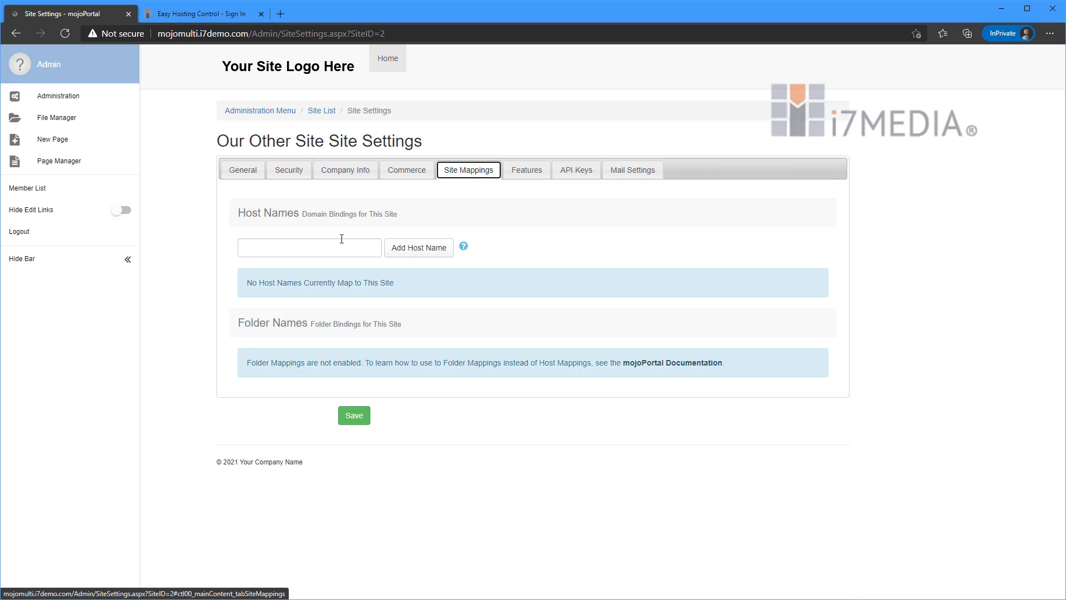
left_click(311, 248)
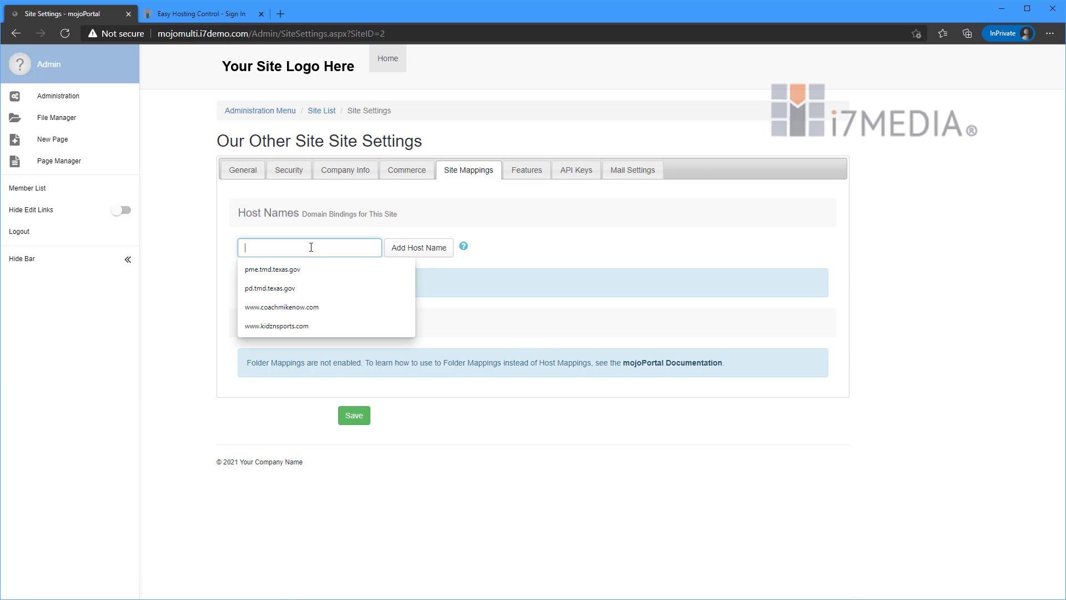
left_click(296, 224)
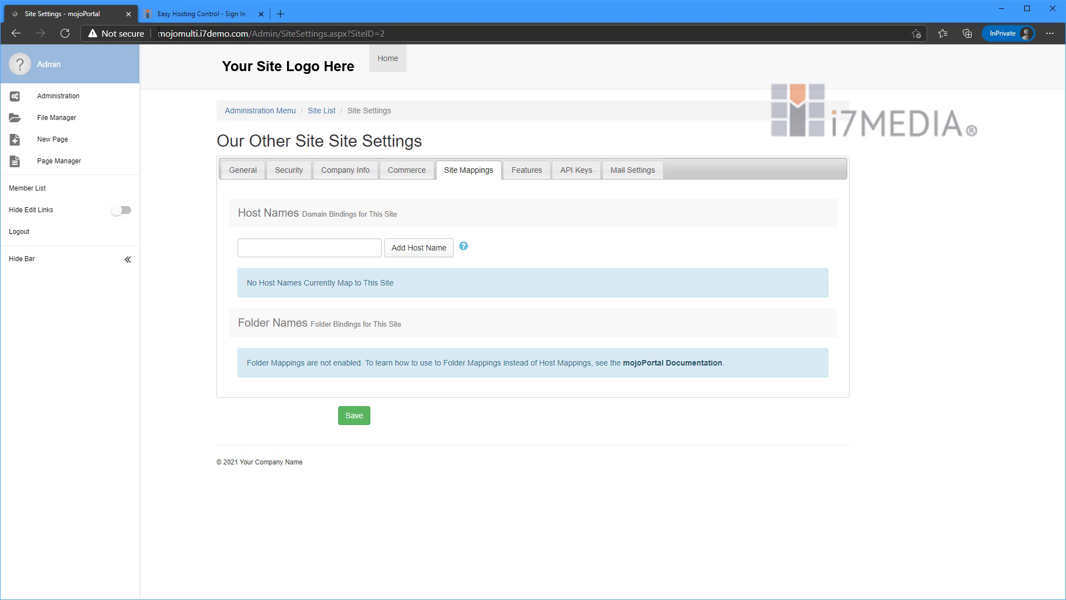
left_click_drag(159, 31, 249, 33)
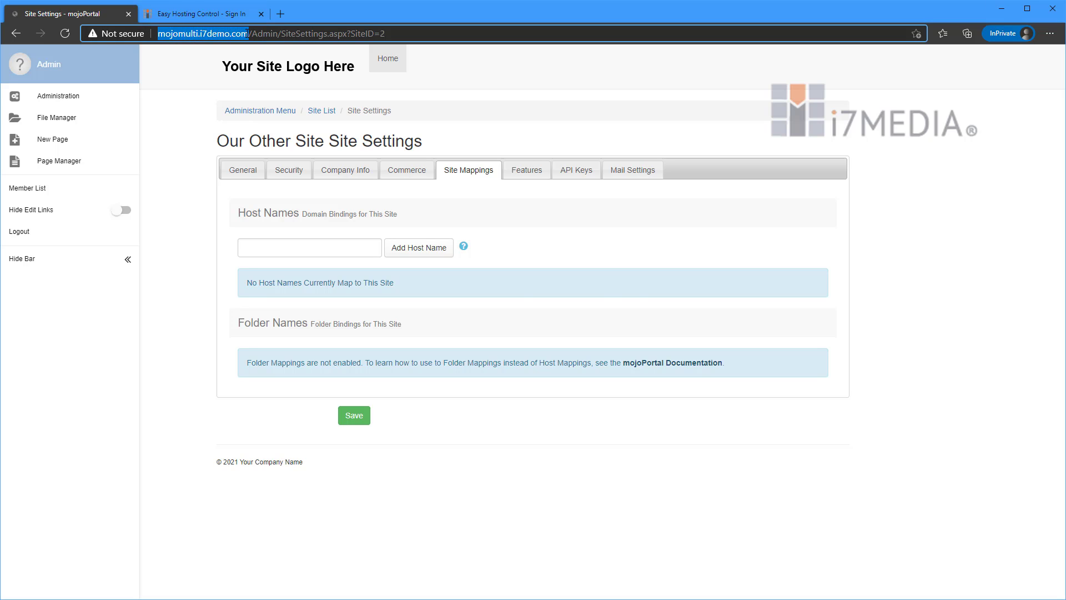
left_click(304, 247)
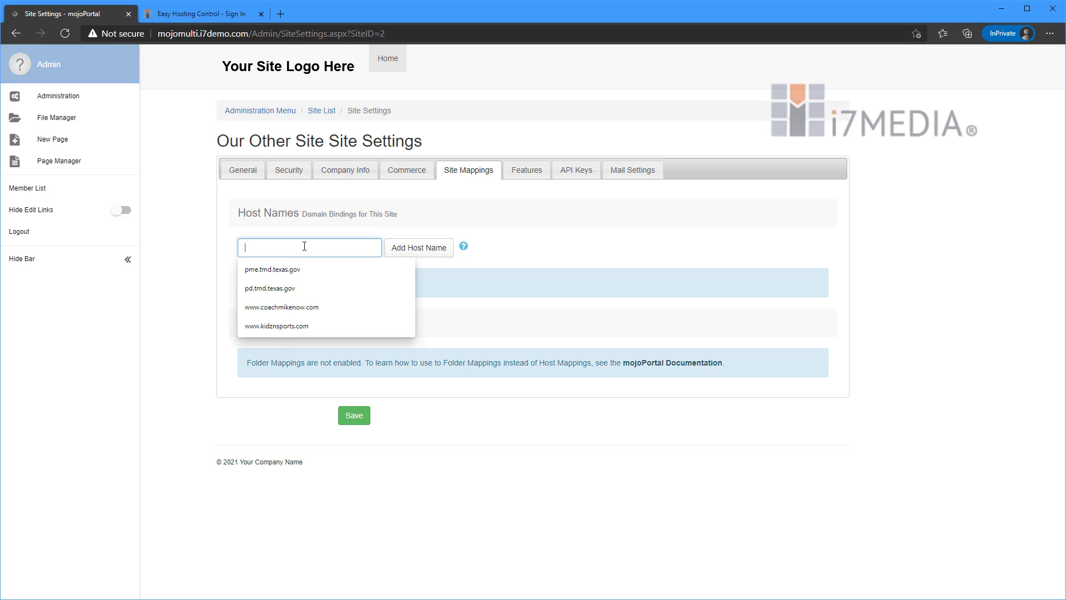
type("mojomulti")
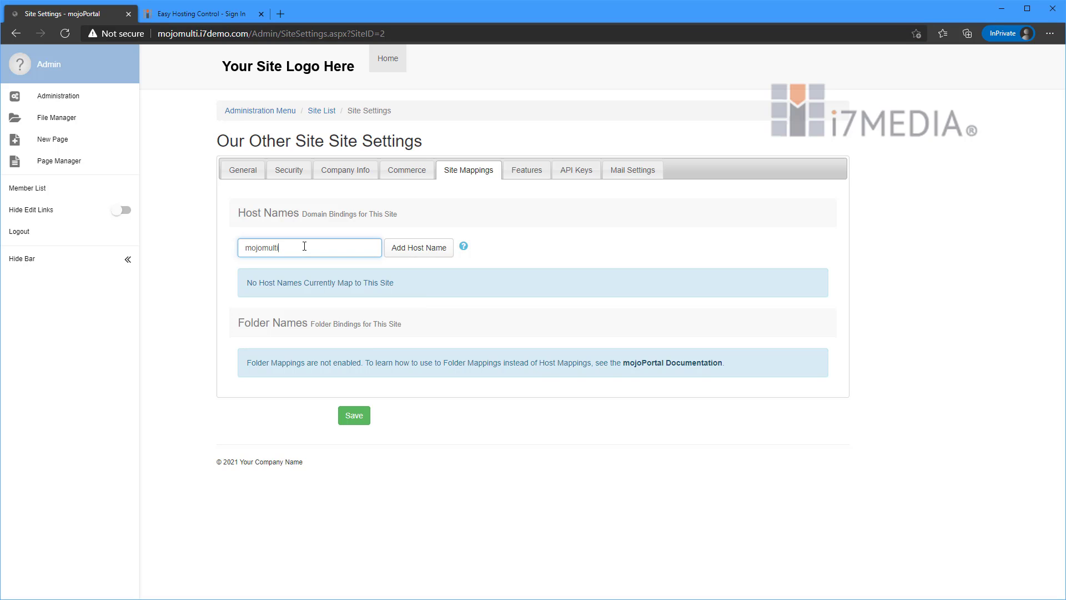
type("2.i7demo.com")
left_click(442, 251)
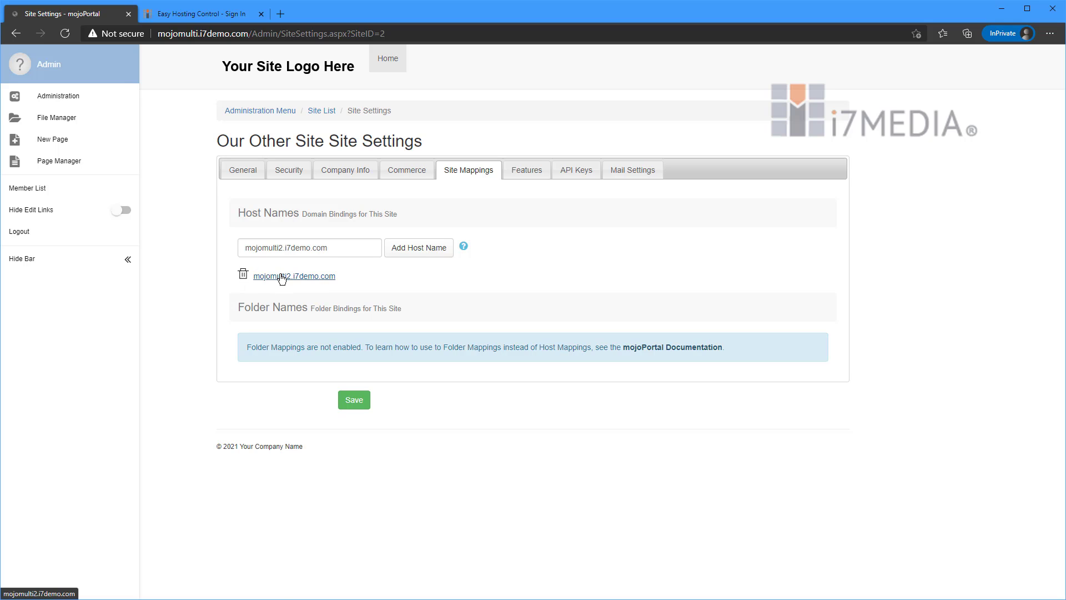
Add all available features to the selected features of Our Other Site and check the resulting list.
left_click(526, 170)
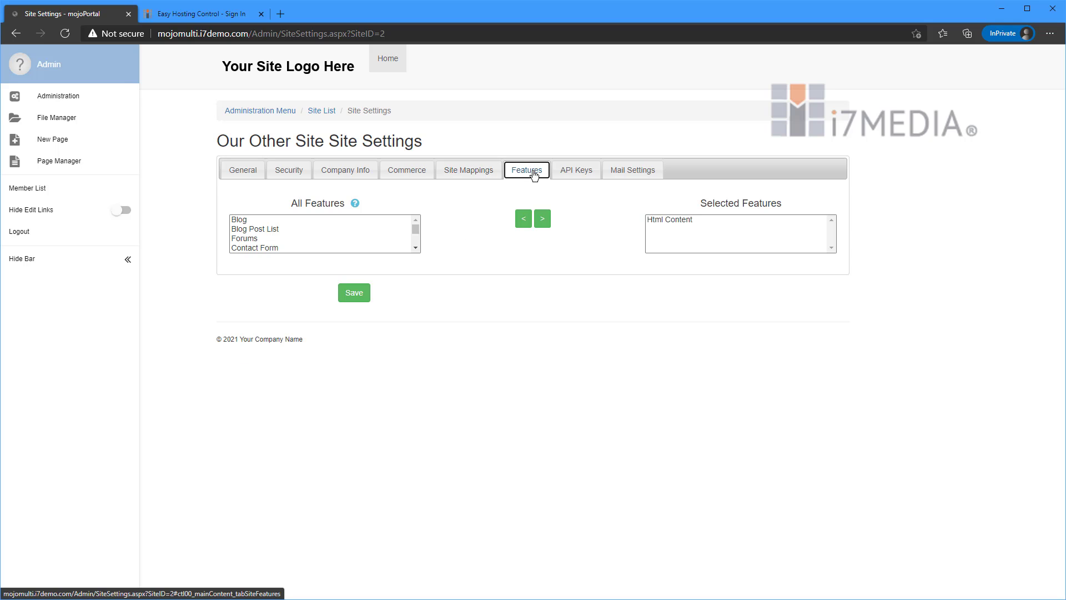
left_click(311, 223)
scroll(311, 222, "down", 3)
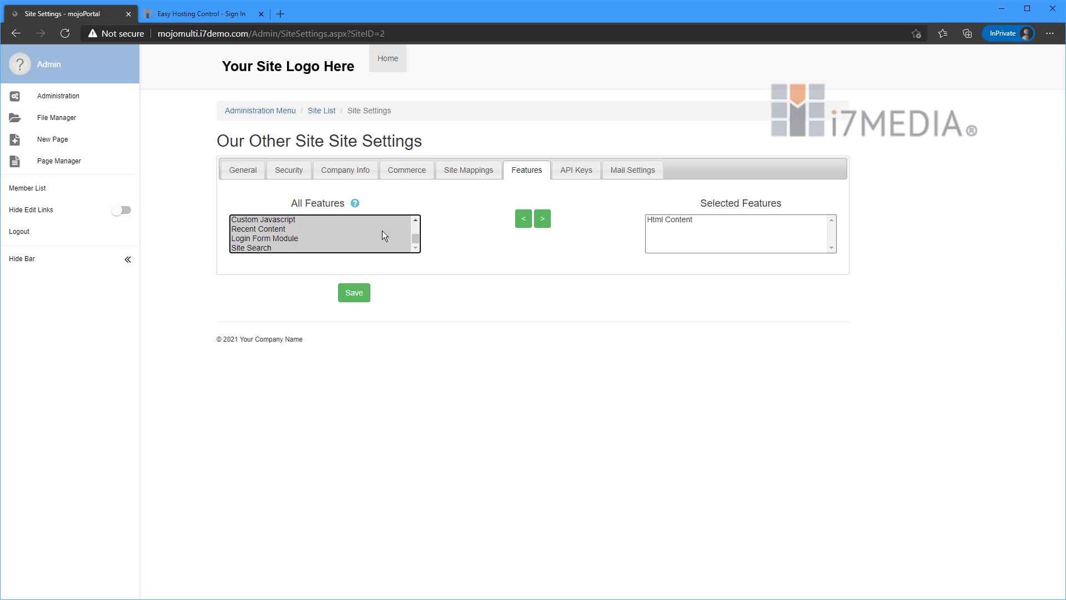
left_click(542, 220)
scroll(696, 233, "down", 3)
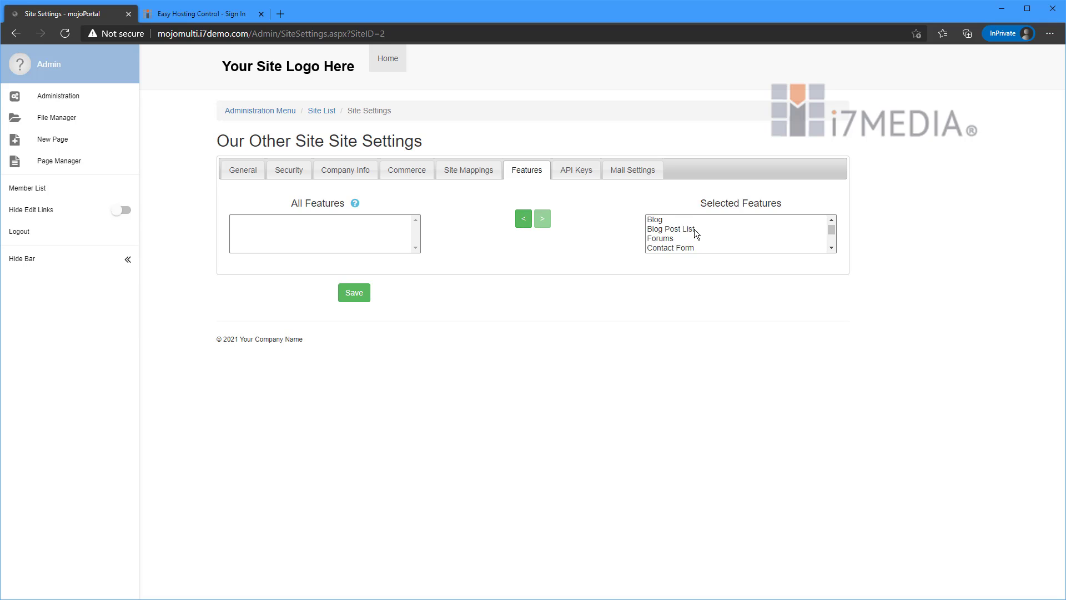
scroll(696, 233, "up", 3)
Look through the Company Info, Security and General settings of Our Other Site.
left_click(312, 170)
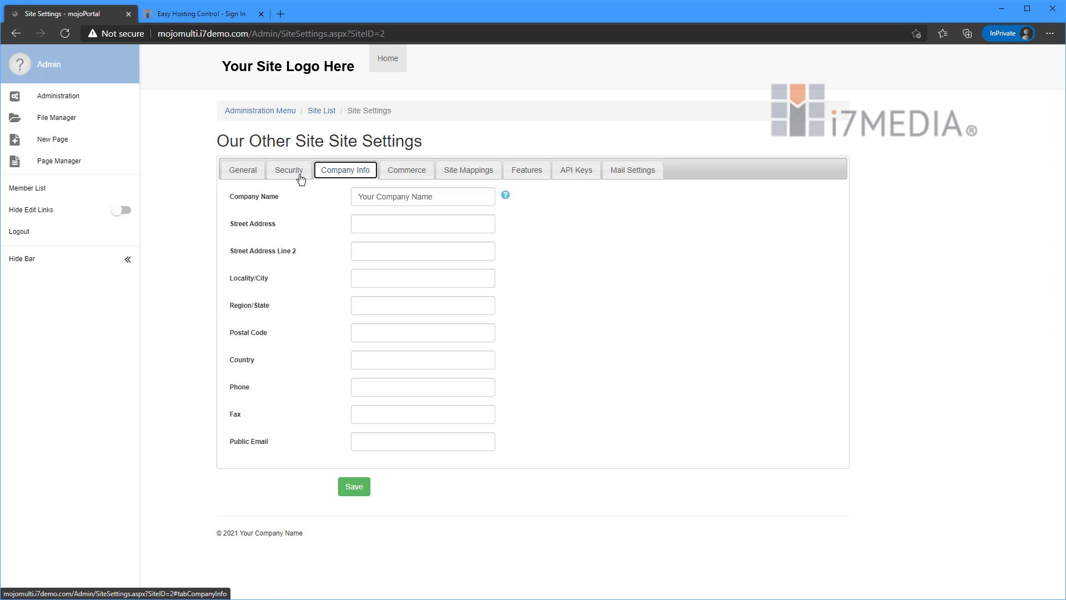
left_click(283, 172)
left_click(238, 173)
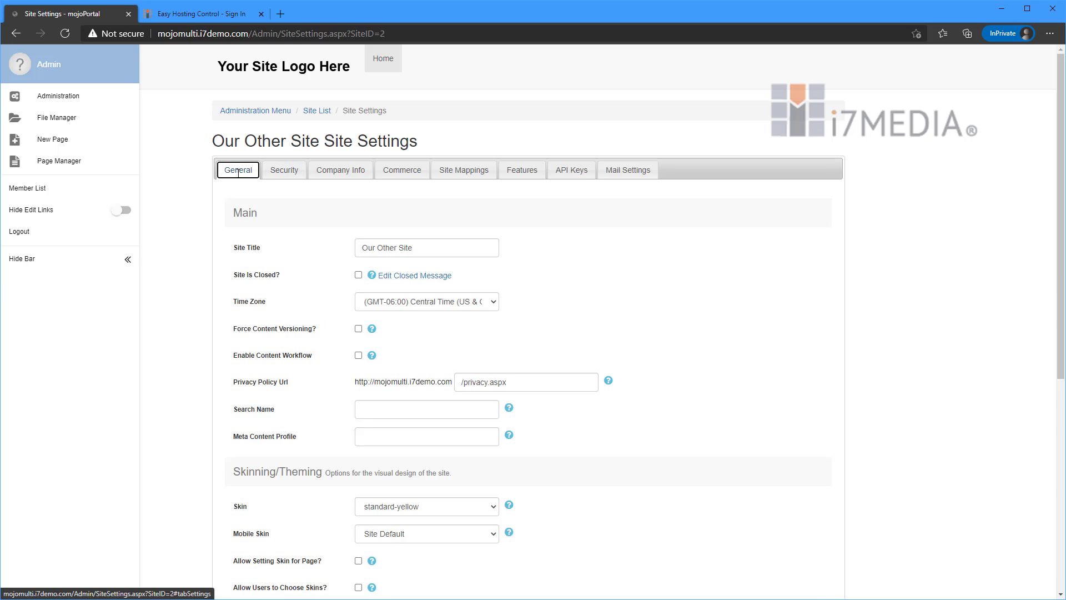
Switch to the Easy Hosting Control page and sign in with the saved user name and account password.
left_click(218, 18)
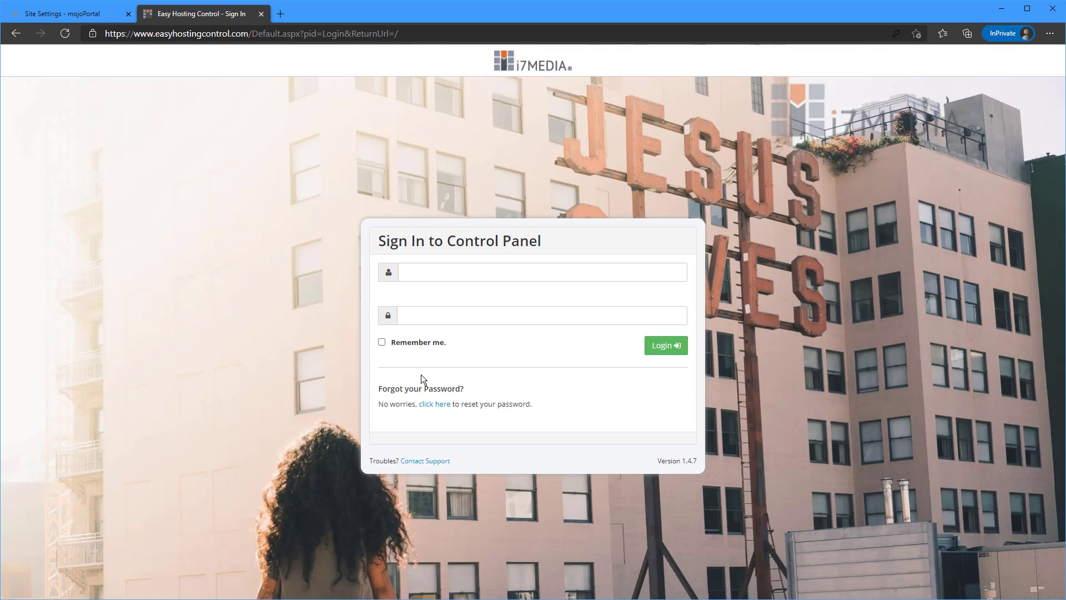
left_click(420, 273)
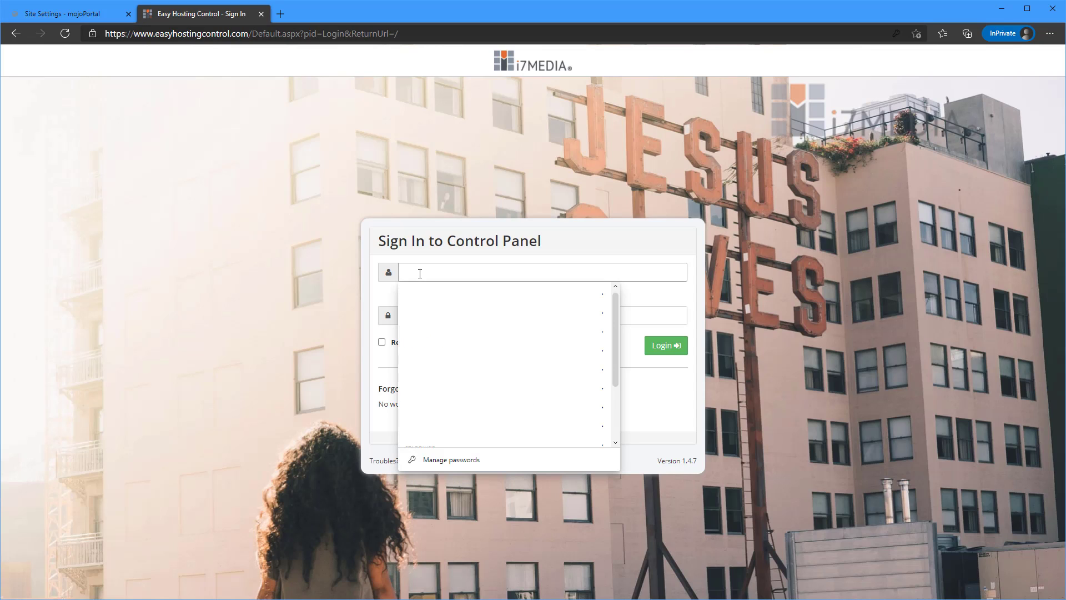
left_click(425, 295)
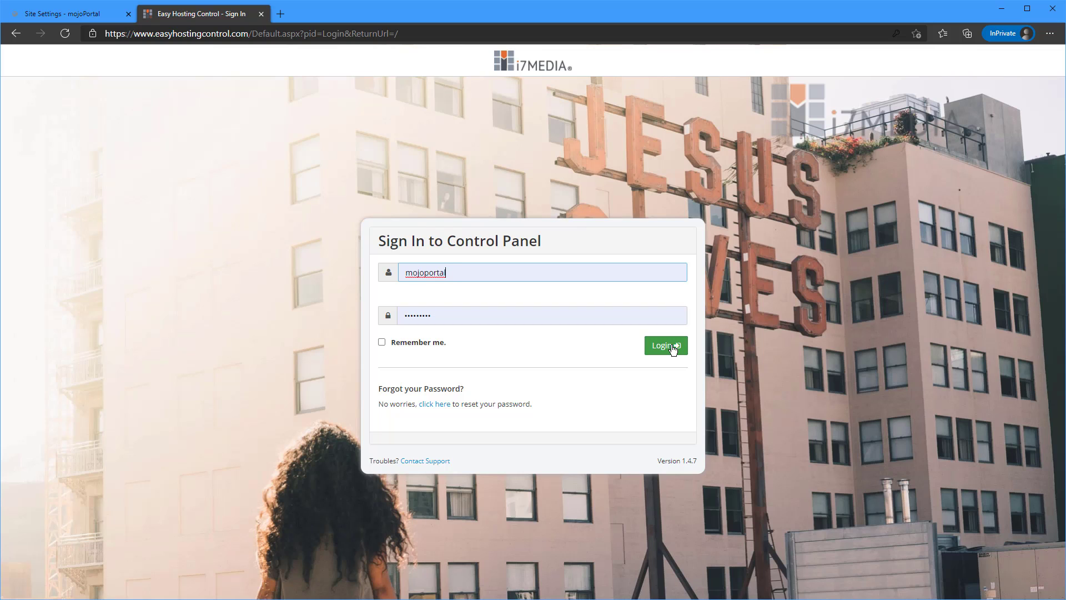
left_click(674, 349)
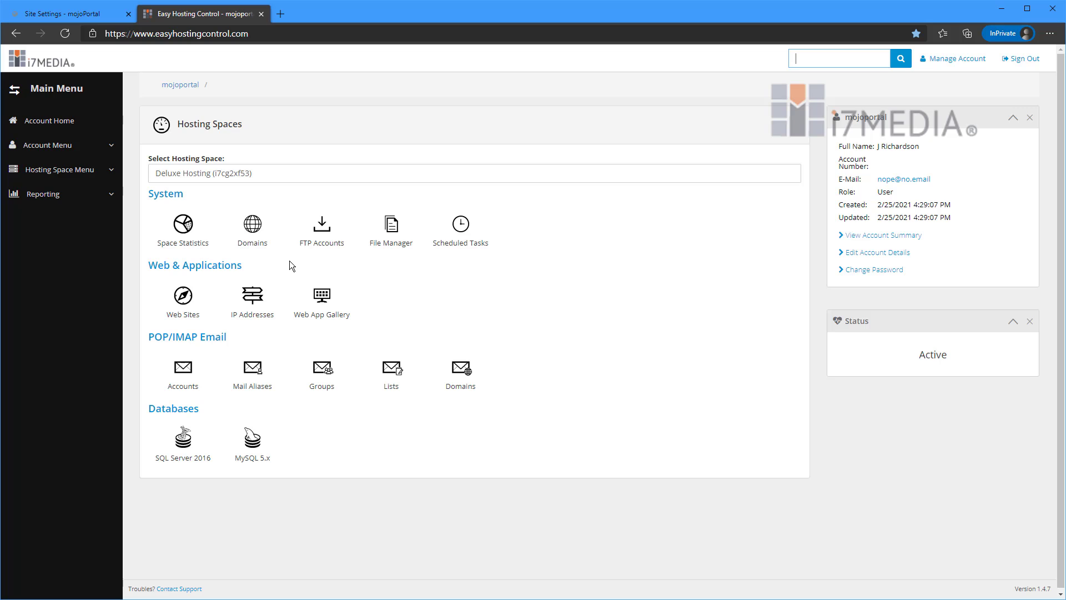
left_click(185, 306)
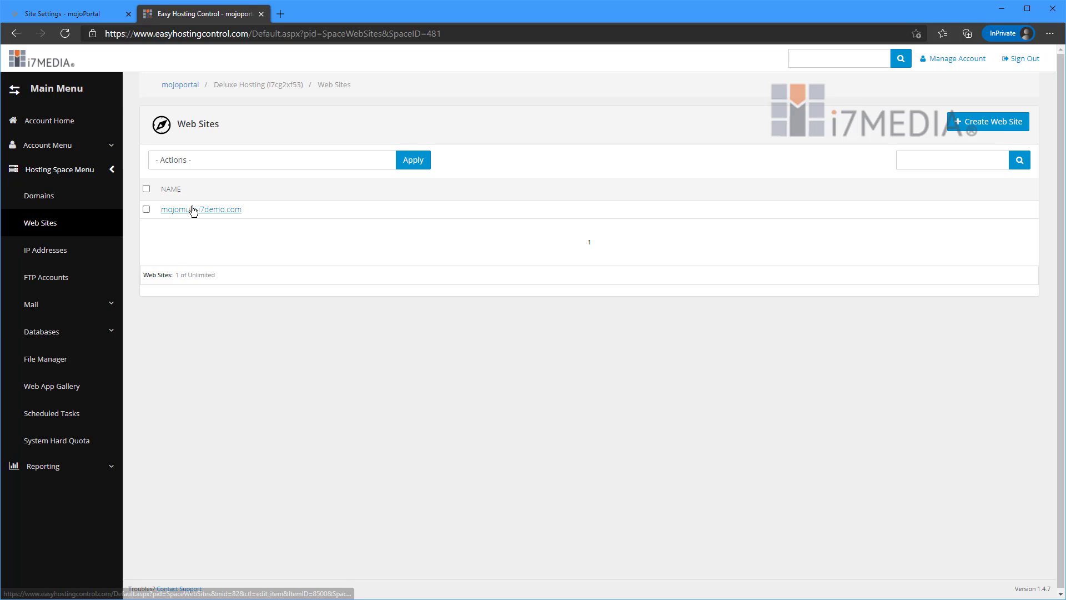
left_click(191, 210)
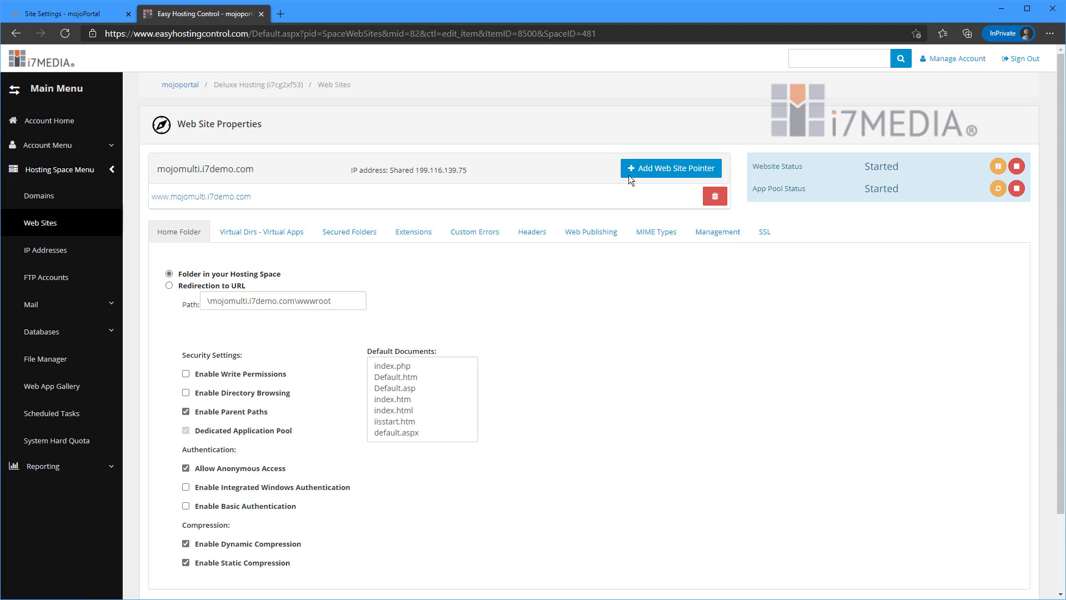
left_click(668, 171)
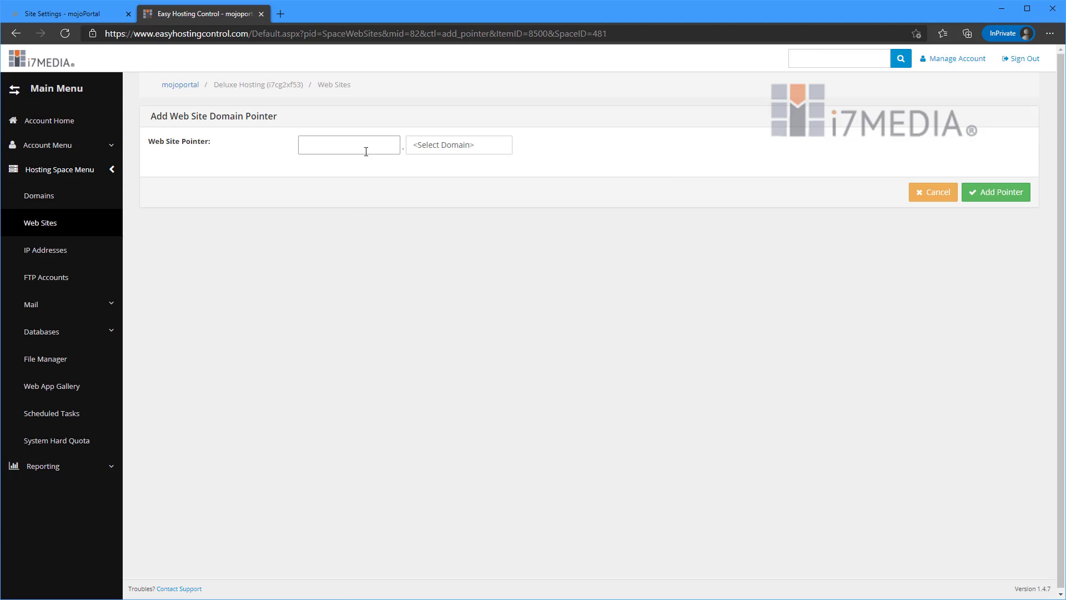
left_click(365, 150)
left_click(93, 17)
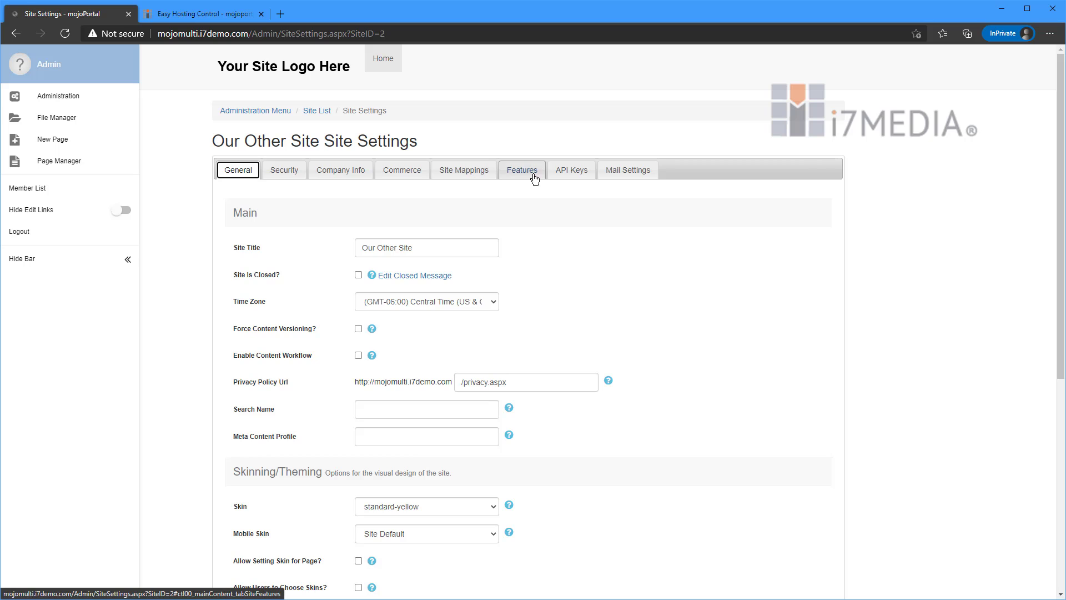
left_click(481, 172)
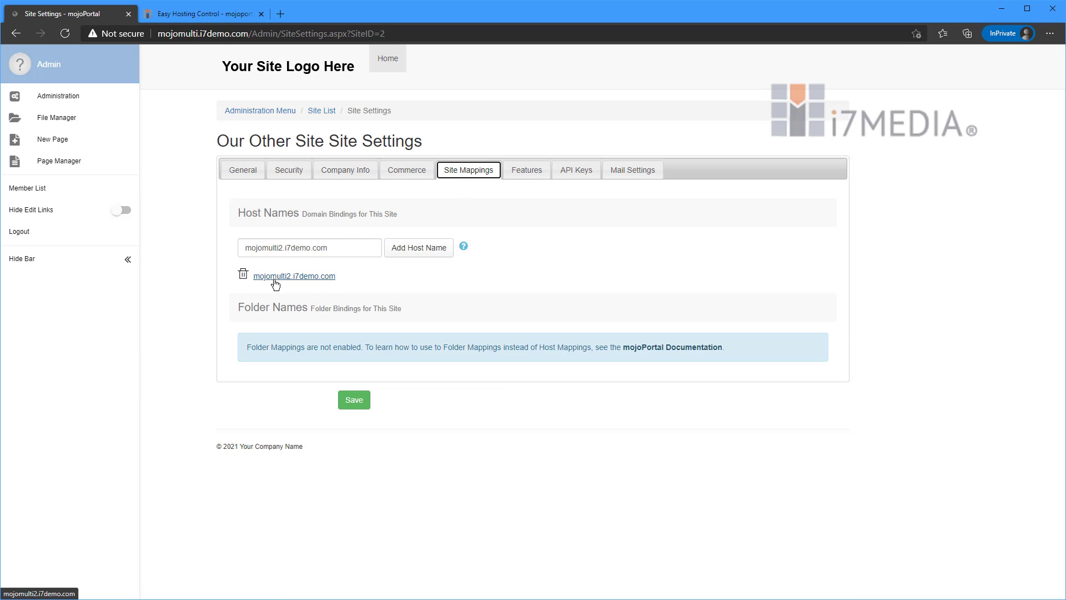
left_click(210, 17)
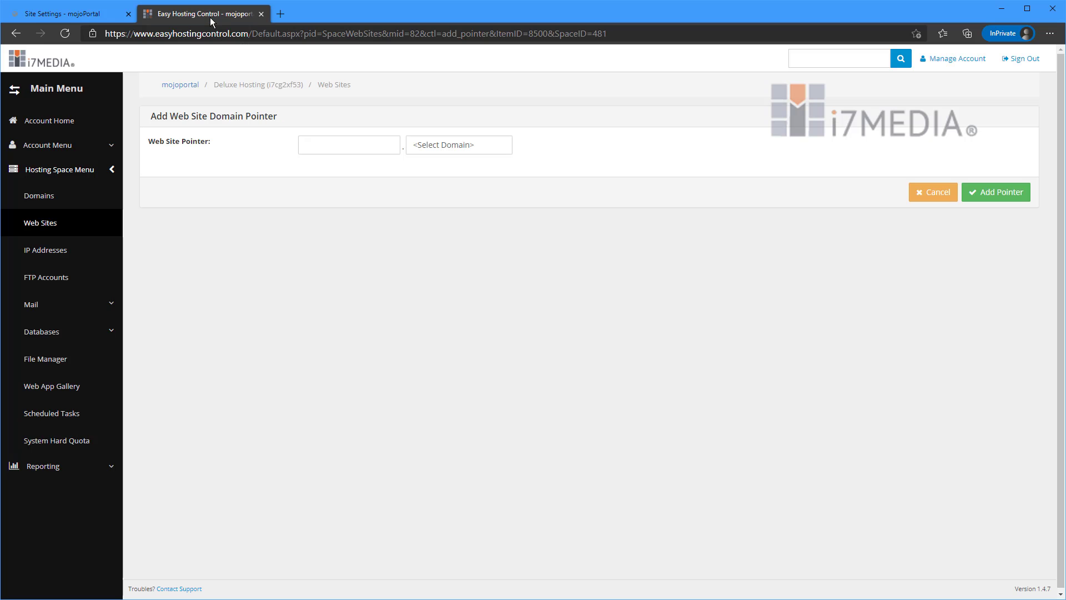
left_click(342, 145)
type("mojo")
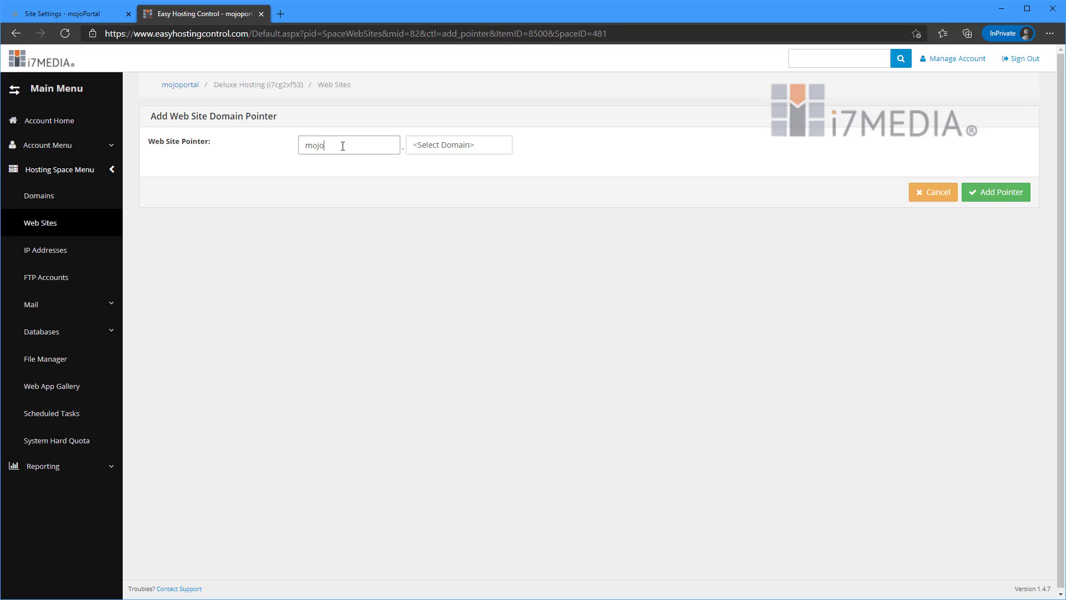
type("multi2")
left_click(464, 143)
left_click(449, 168)
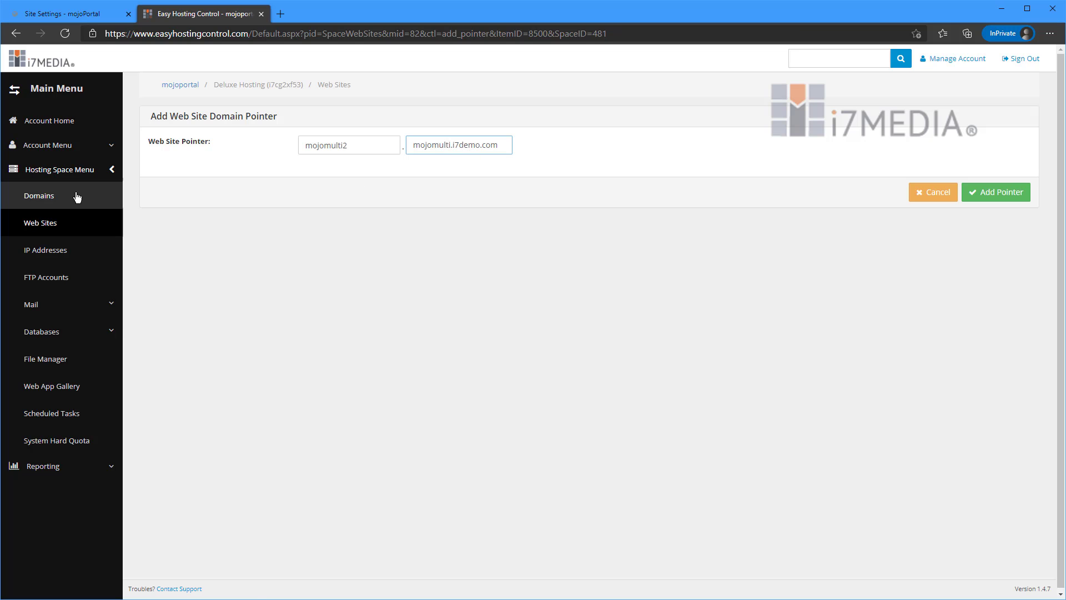
Start a new top-level domain in the hosting space with the domain name mojomulti2.i7demo.com.
left_click(58, 202)
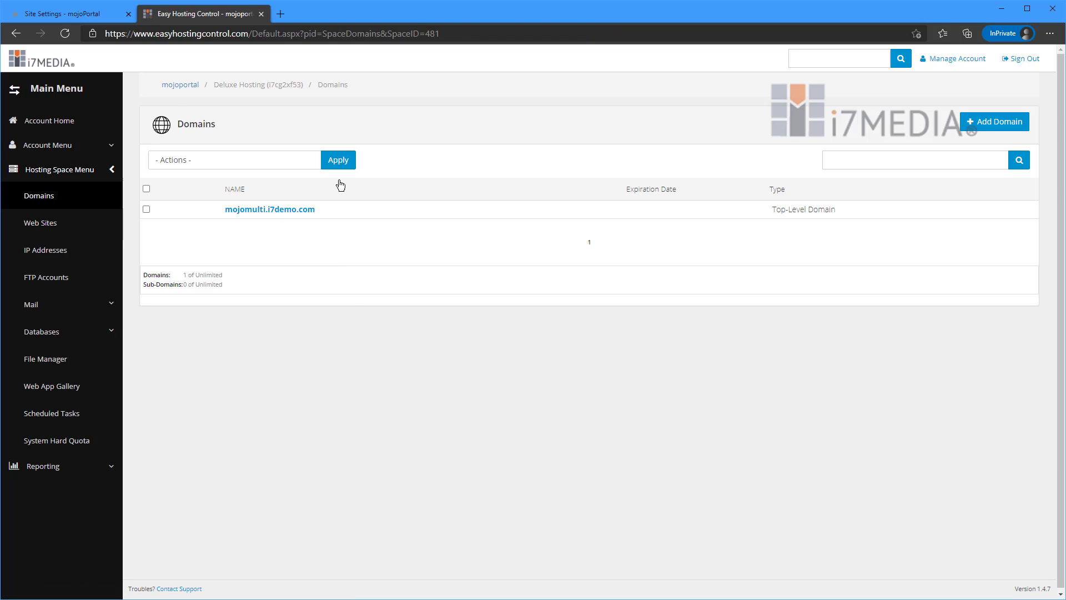
left_click(999, 123)
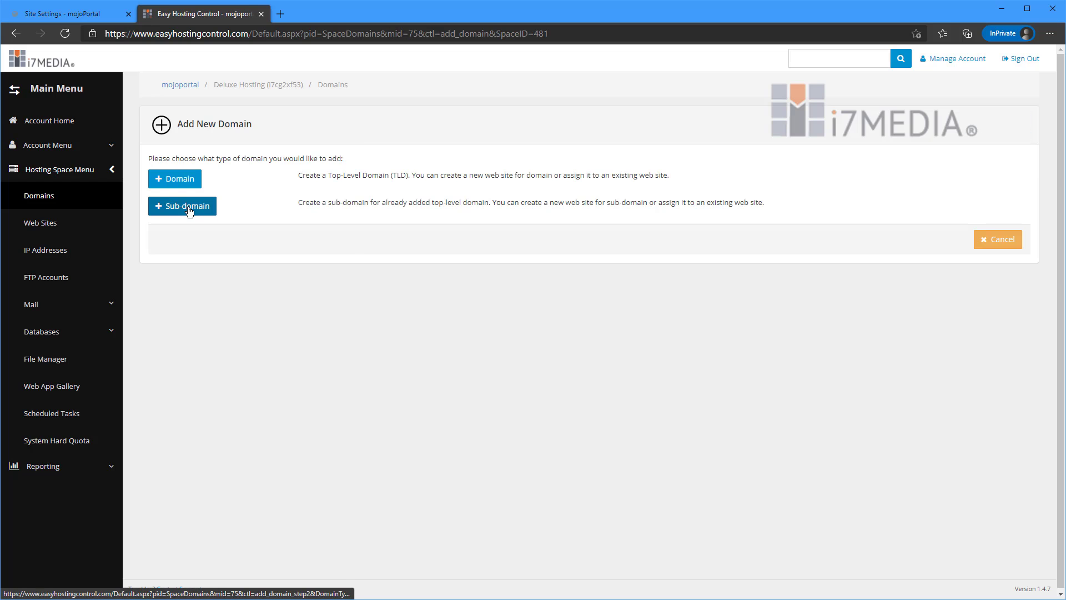
left_click(177, 179)
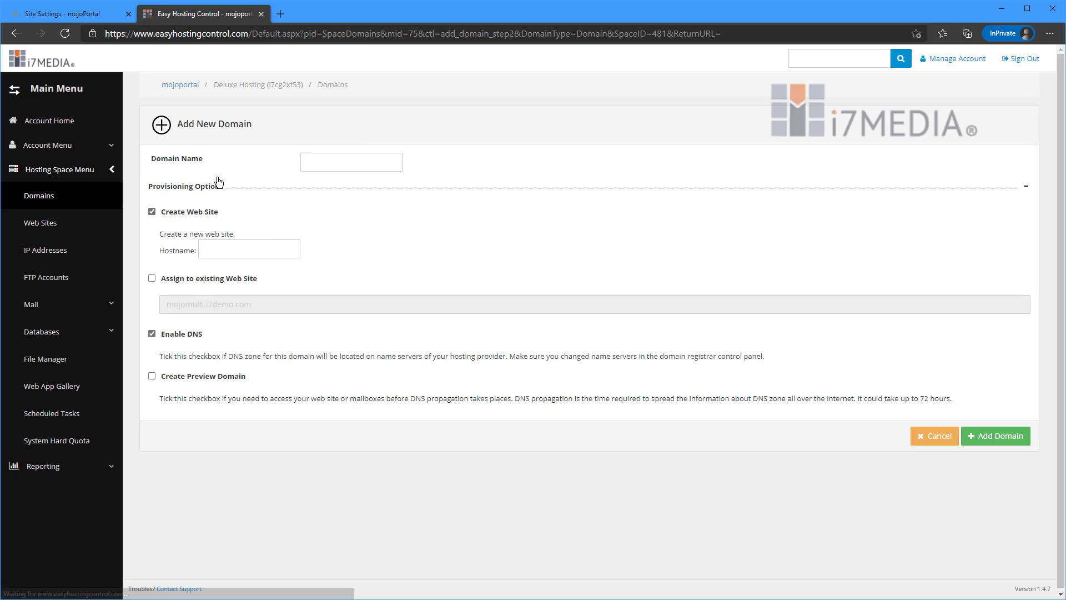
left_click(370, 165)
type("mo")
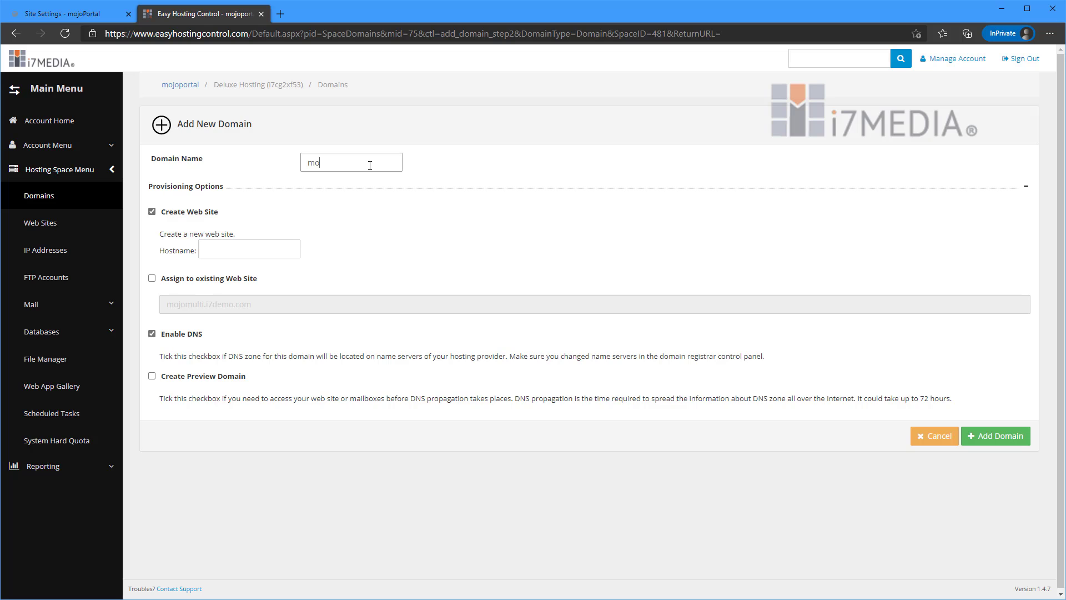
type("jomulti2.i7demo.com")
Assign the new domain to the existing web site mojomulti.i7demo.com instead of creating a web site, and add it.
left_click(170, 215)
left_click(231, 279)
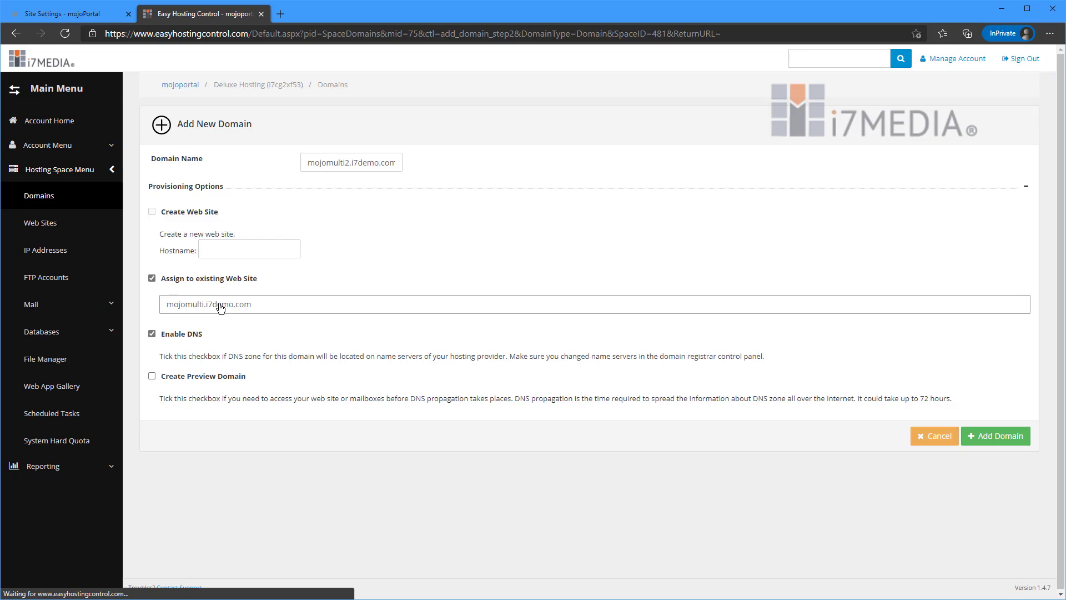
left_click(218, 306)
left_click(239, 310)
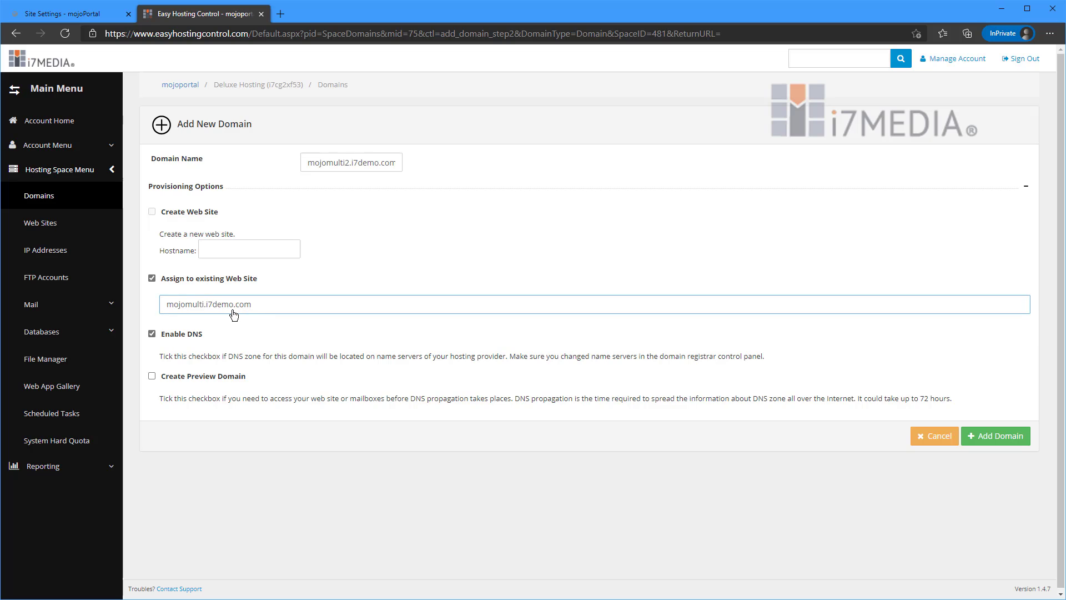
left_click(994, 436)
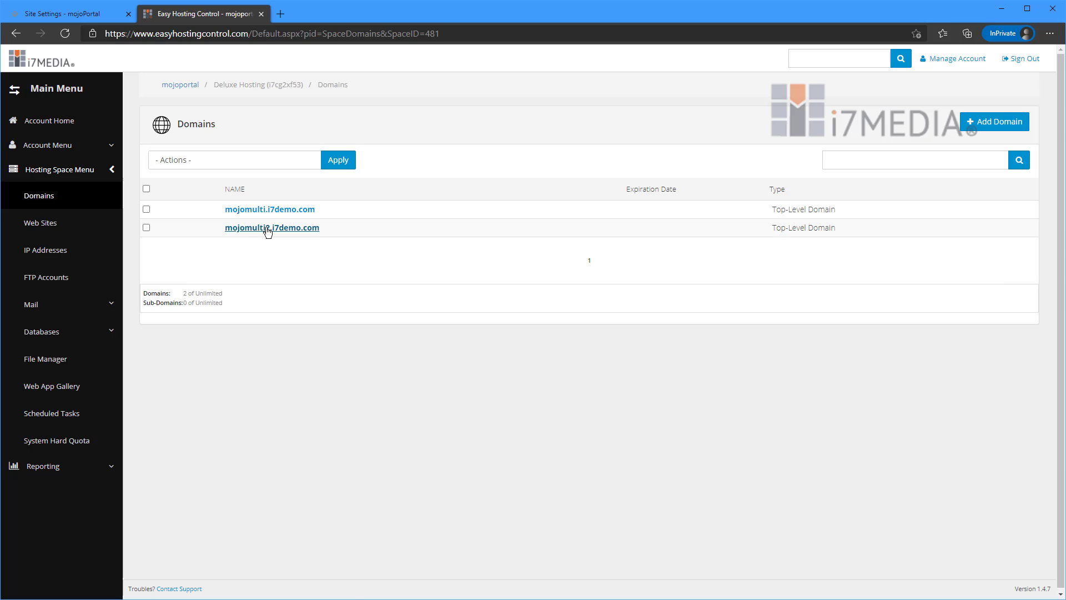
Check the domain pointers in the properties of the mojomulti.i7demo.com web site.
left_click(93, 224)
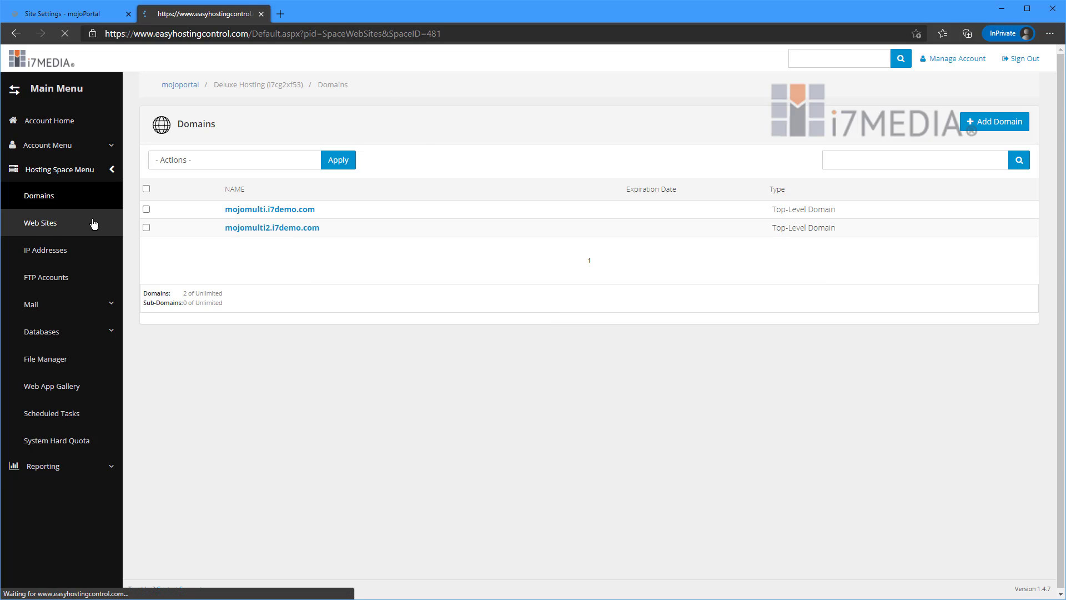
left_click(224, 210)
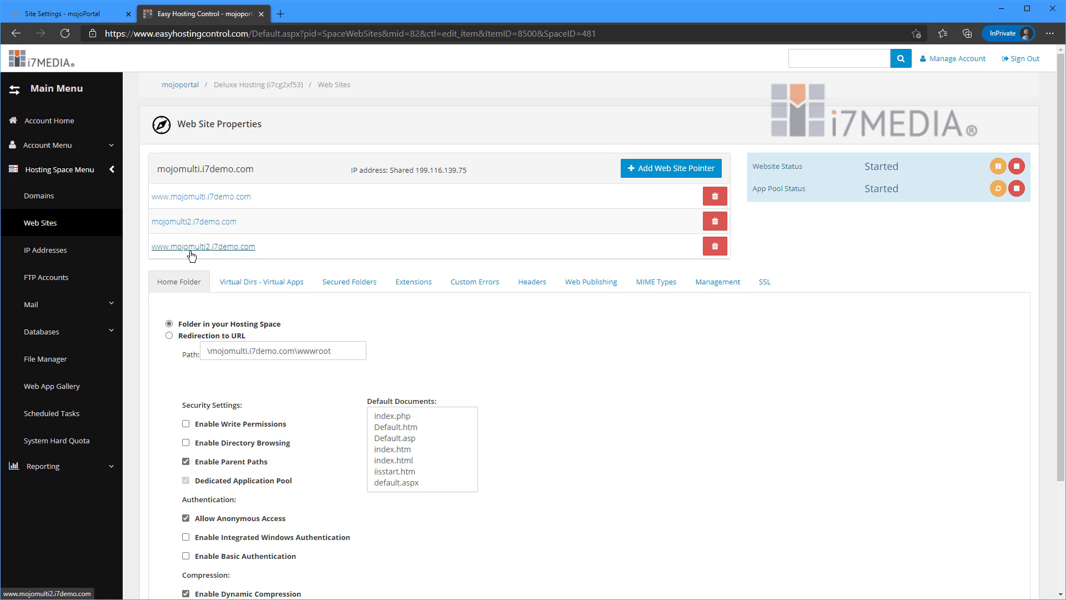
Return to the mojoPortal site settings, visit the host name mapped to Our Other Site, and examine its home page and default sign-in details.
left_click(98, 16)
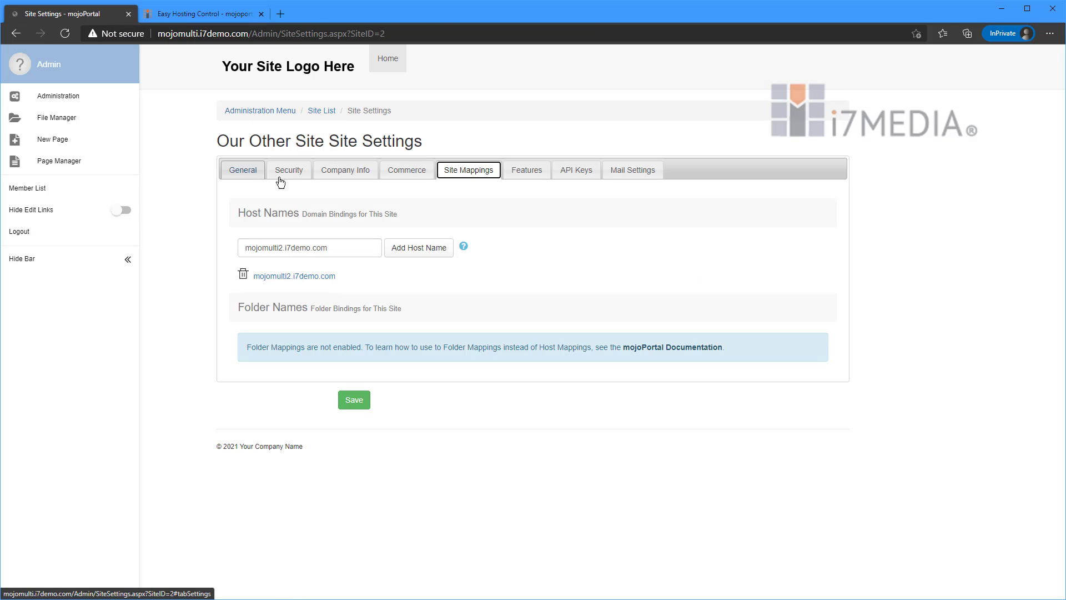
left_click(243, 172)
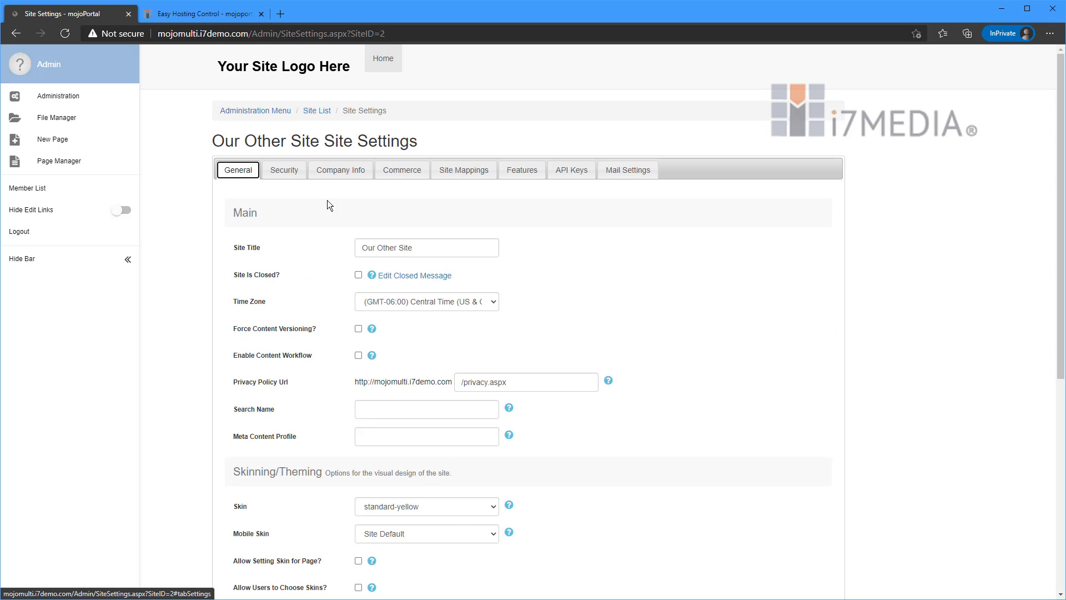
left_click(473, 174)
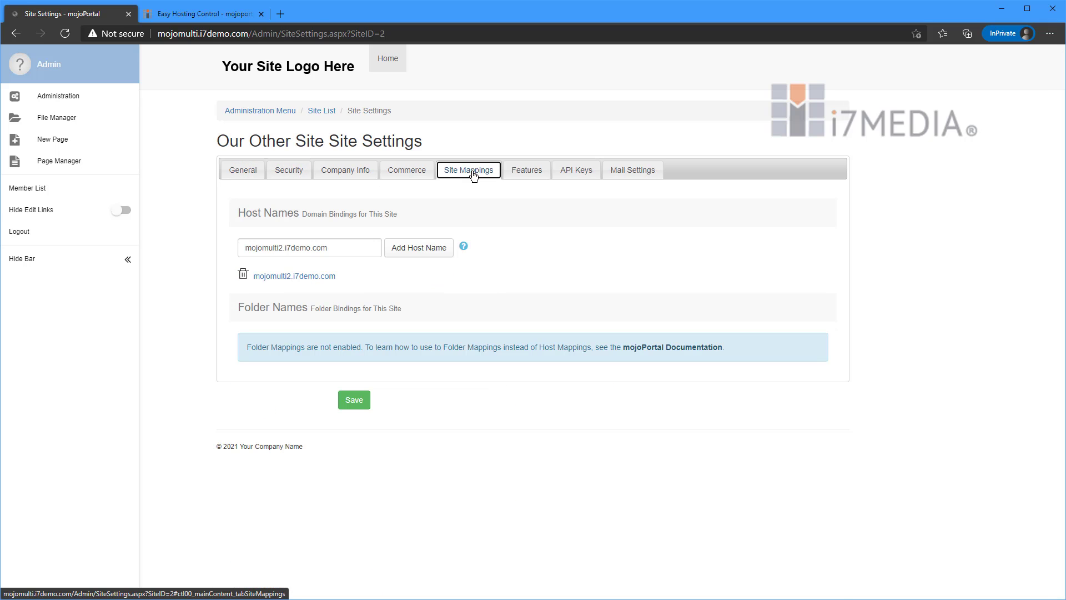
left_click(316, 278, "ctrl")
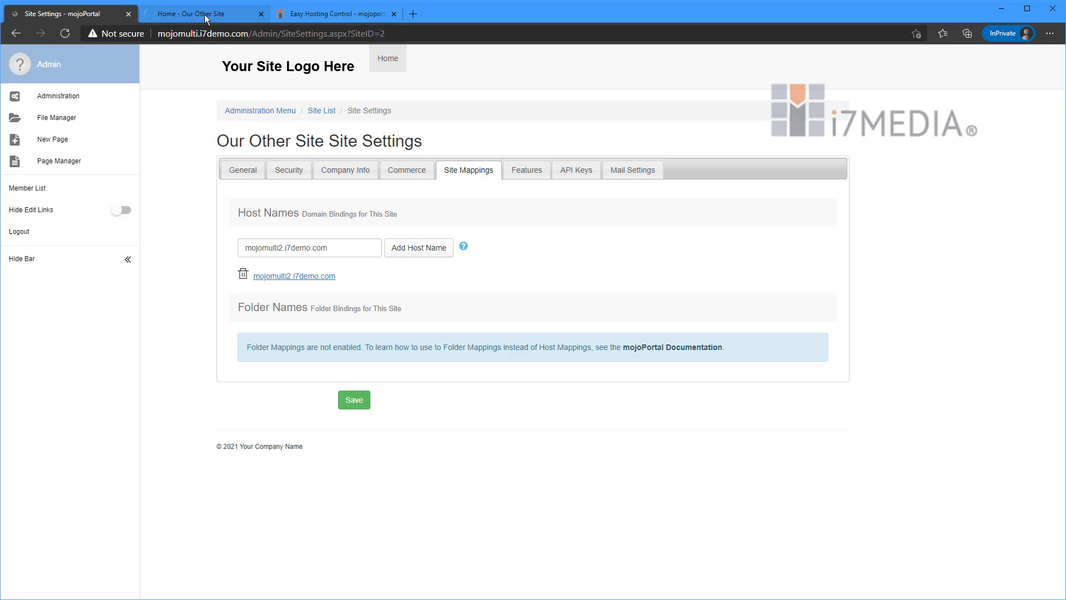
left_click(204, 15)
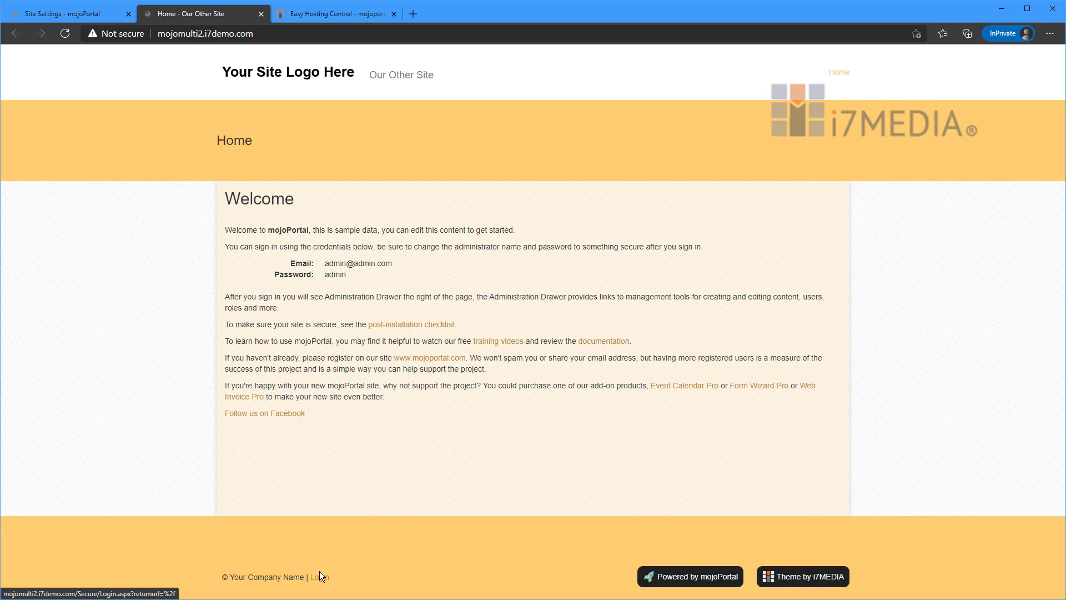
left_click_drag(327, 261, 347, 273)
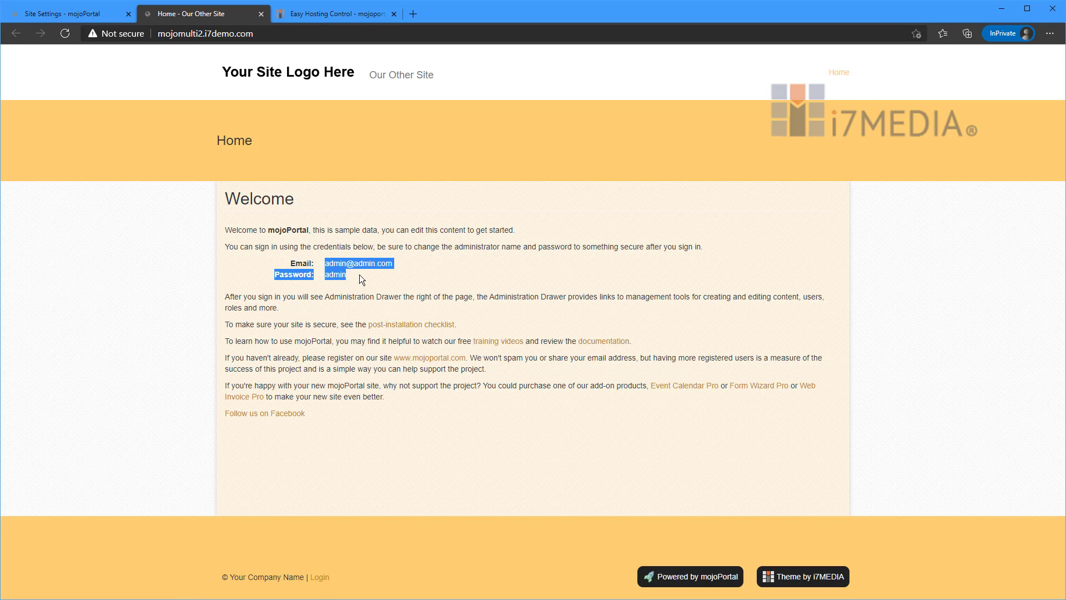
left_click(359, 275)
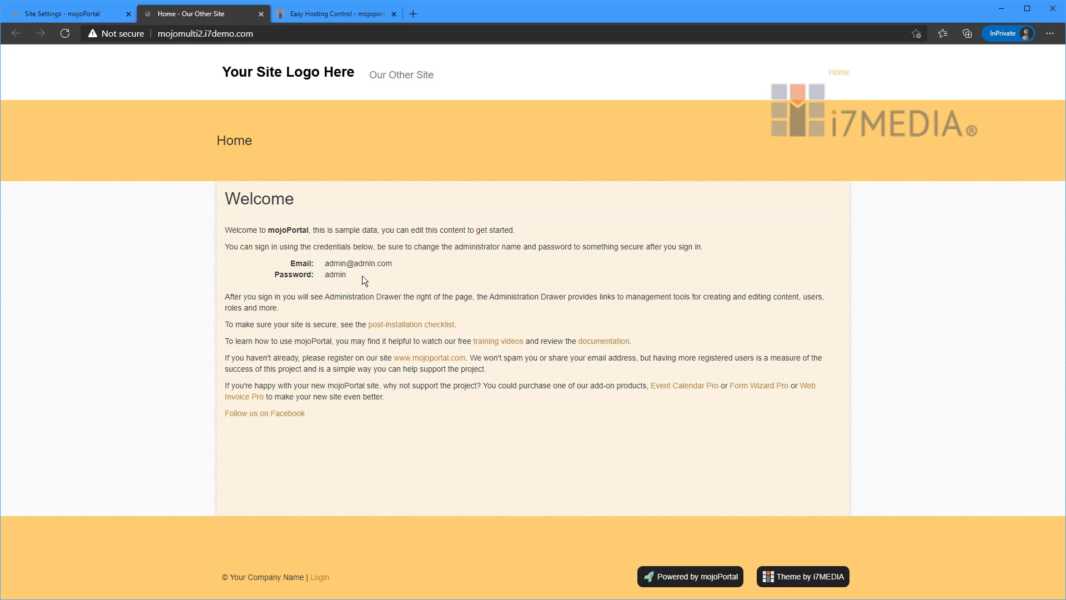
Switch back to Easy Hosting Control and open Web.config from the wwwroot folder of mojomulti.i7demo.com for editing.
left_click(342, 12)
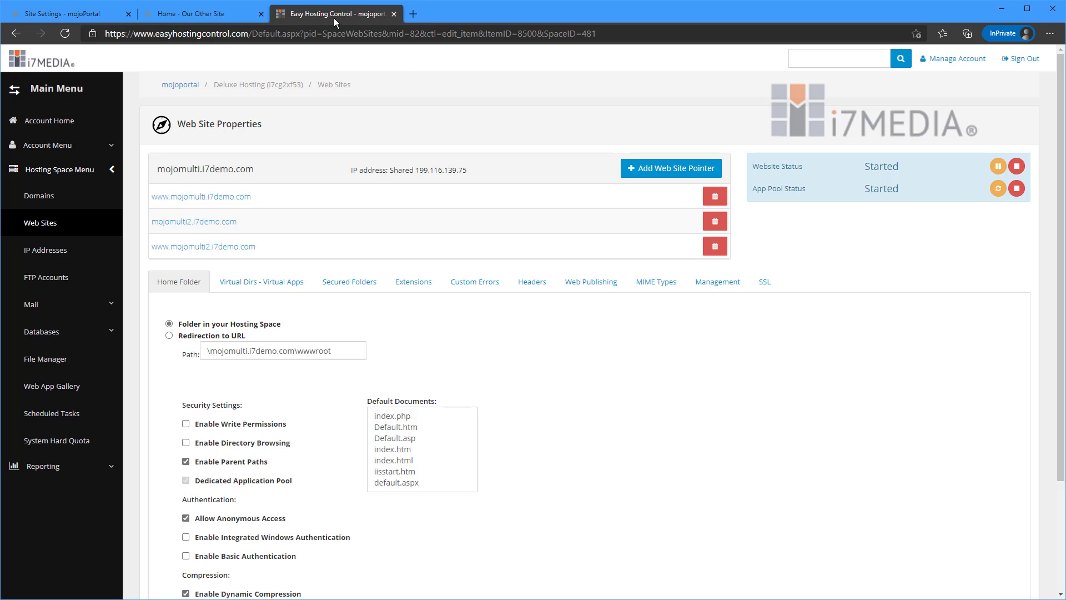
left_click(46, 358)
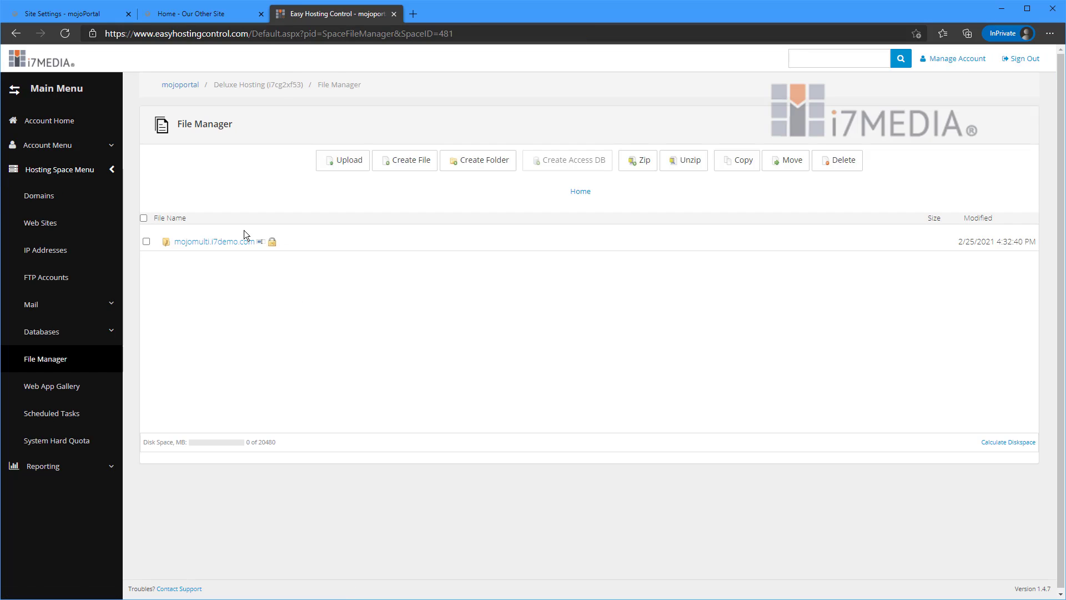
left_click(238, 242)
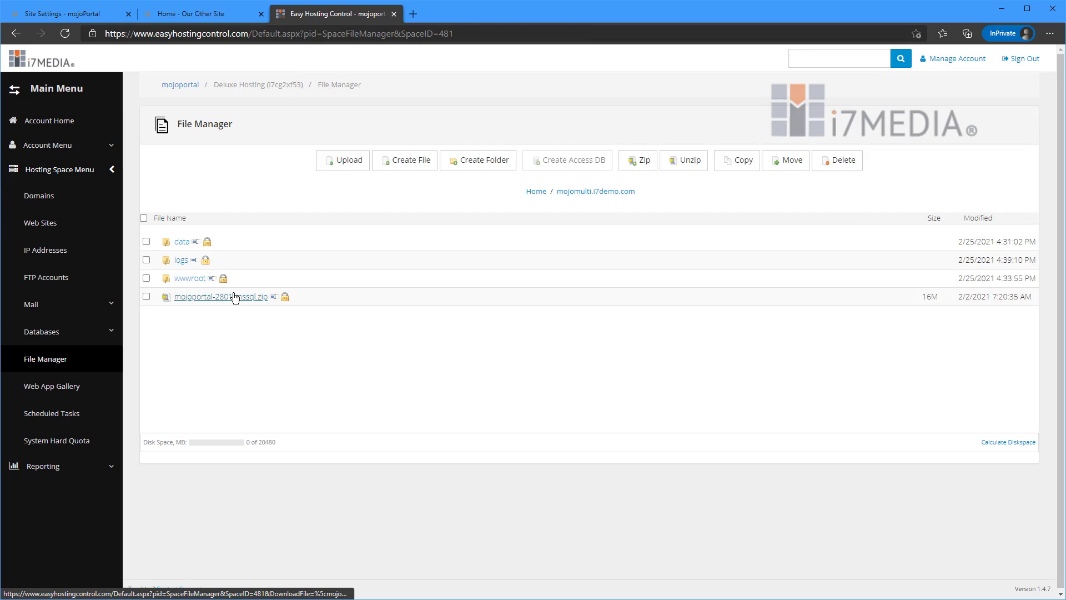
left_click(191, 278)
scroll(250, 291, "down", 15)
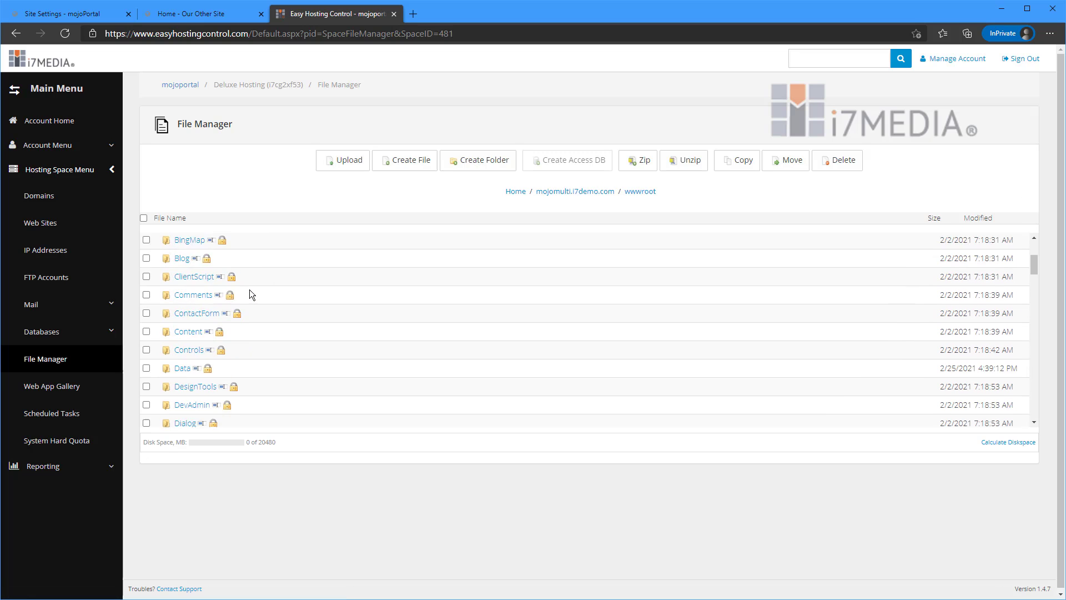
scroll(249, 289, "down", 10)
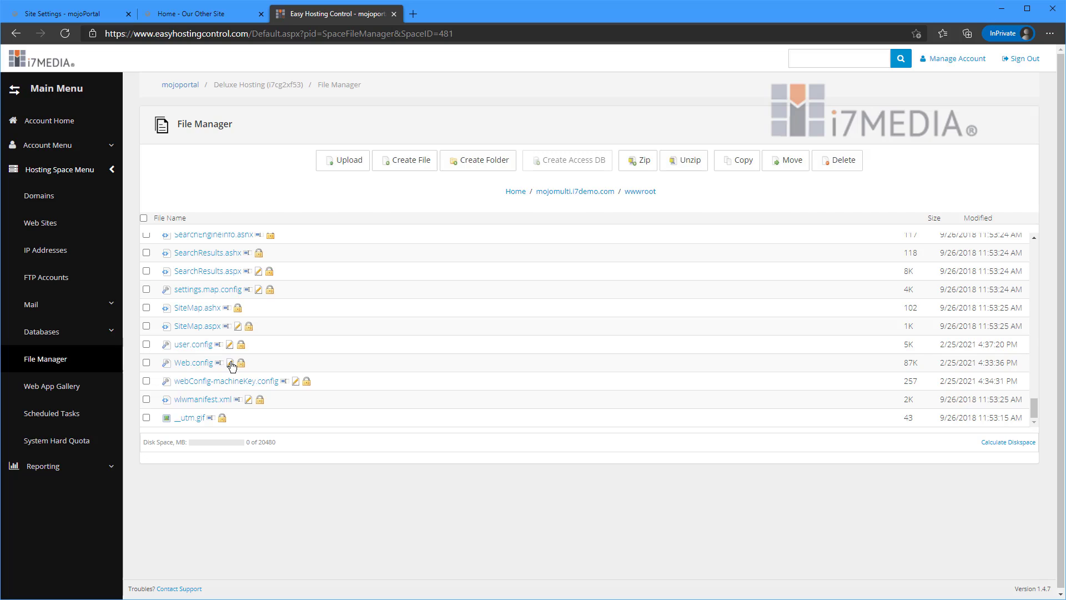
left_click(230, 364)
left_click(257, 293)
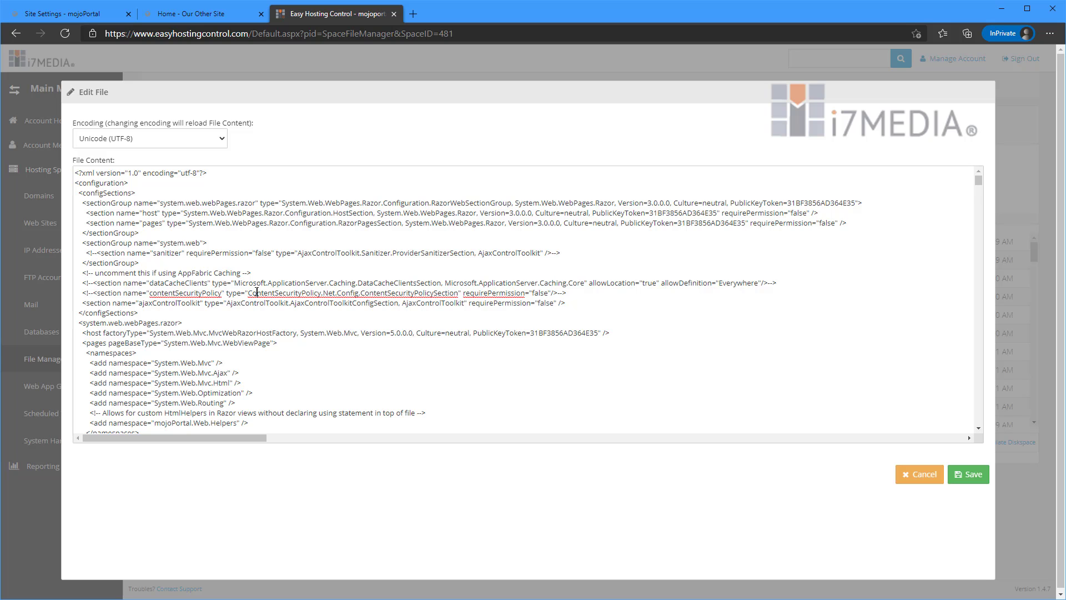
Find "RelatedS" in Web.config, copy the UseRelatedSiteMode setting line, and close the file without saving.
key("ctrl+f")
type("R")
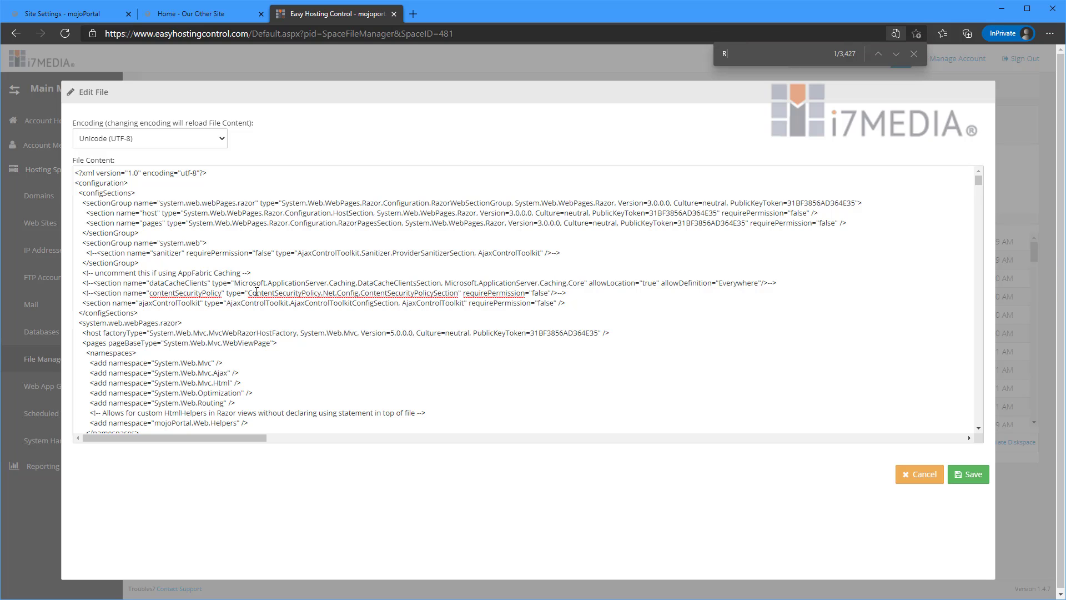
type("elatedS")
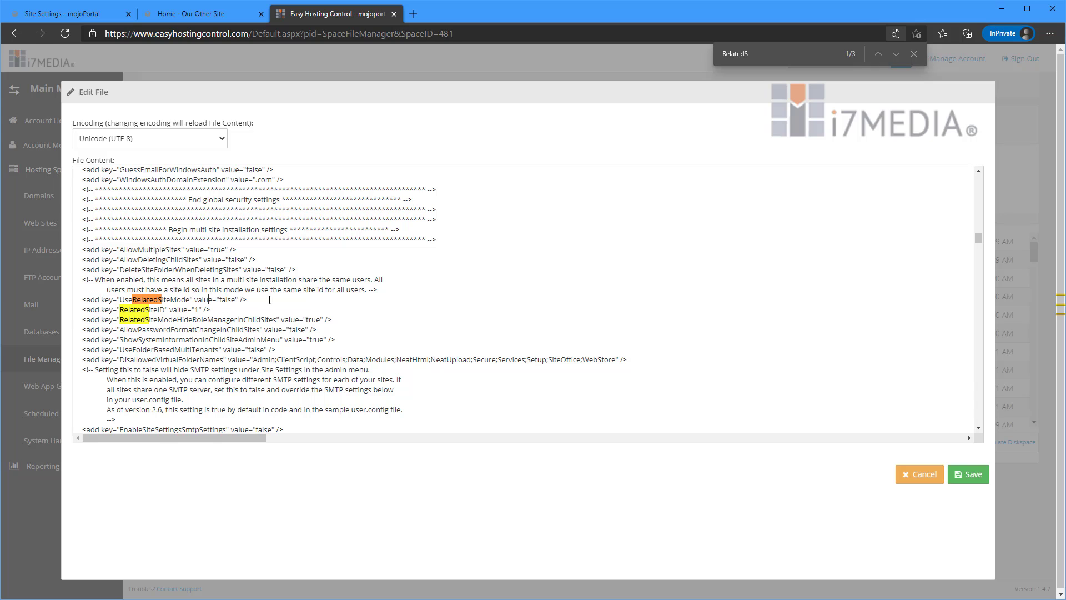
left_click_drag(269, 299, 83, 302)
key("ctrl+c")
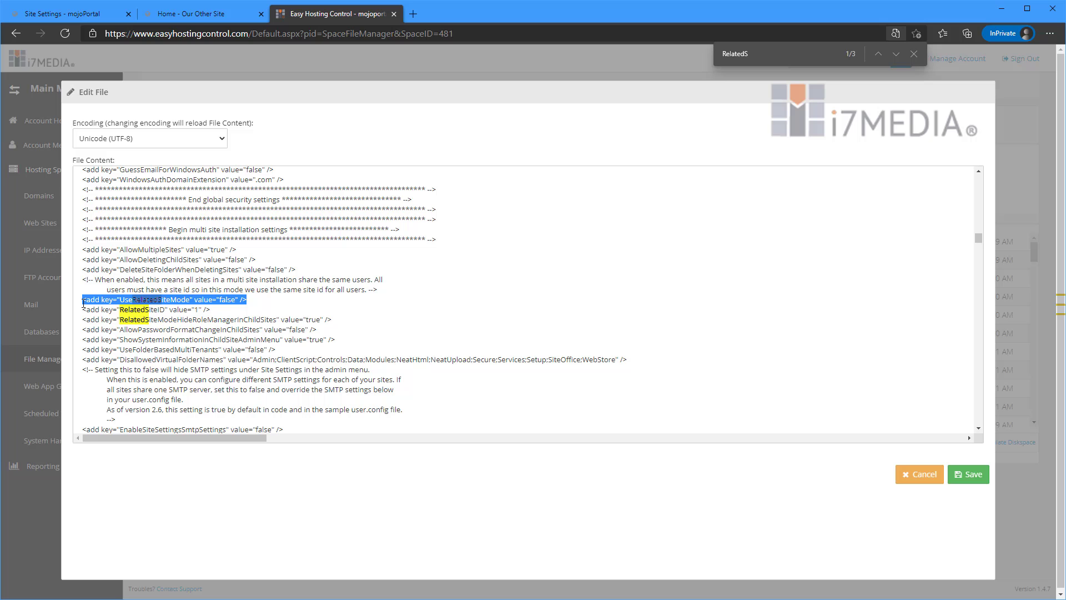
left_click(921, 475)
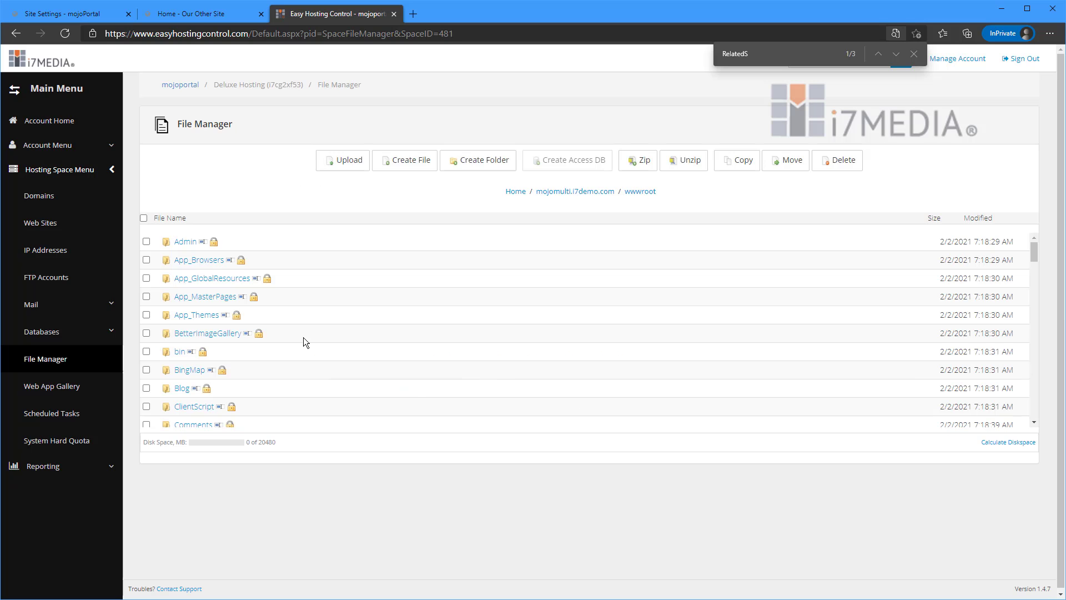
Add the UseRelatedSiteMode key with value "true" below the XMLUseMediaFolder line in user.config in wwwroot, and save the file.
scroll(300, 322, "down", 3)
scroll(297, 312, "down", 15)
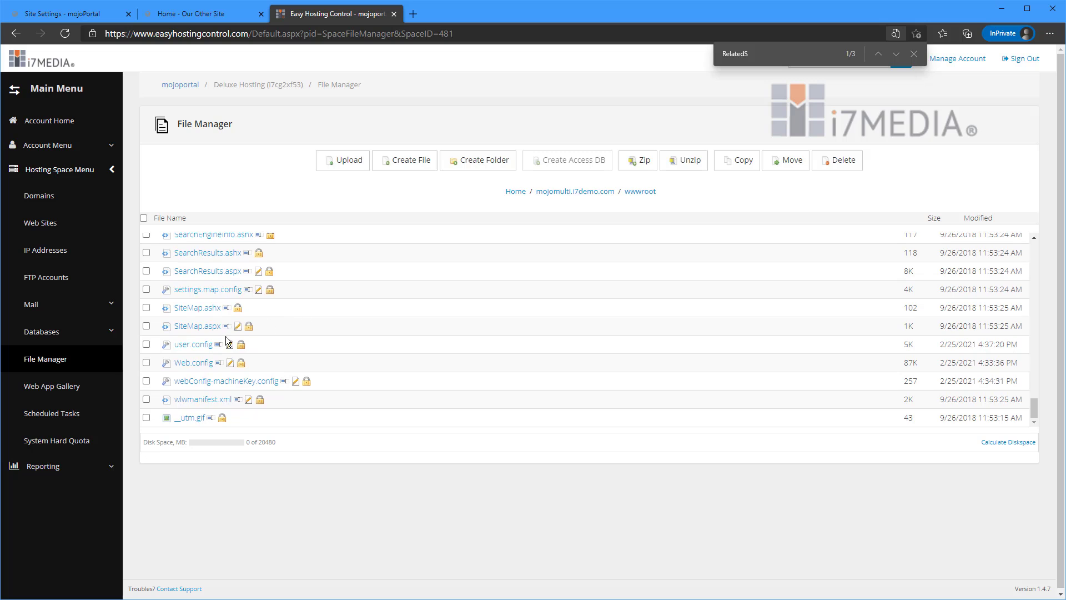
left_click(230, 346)
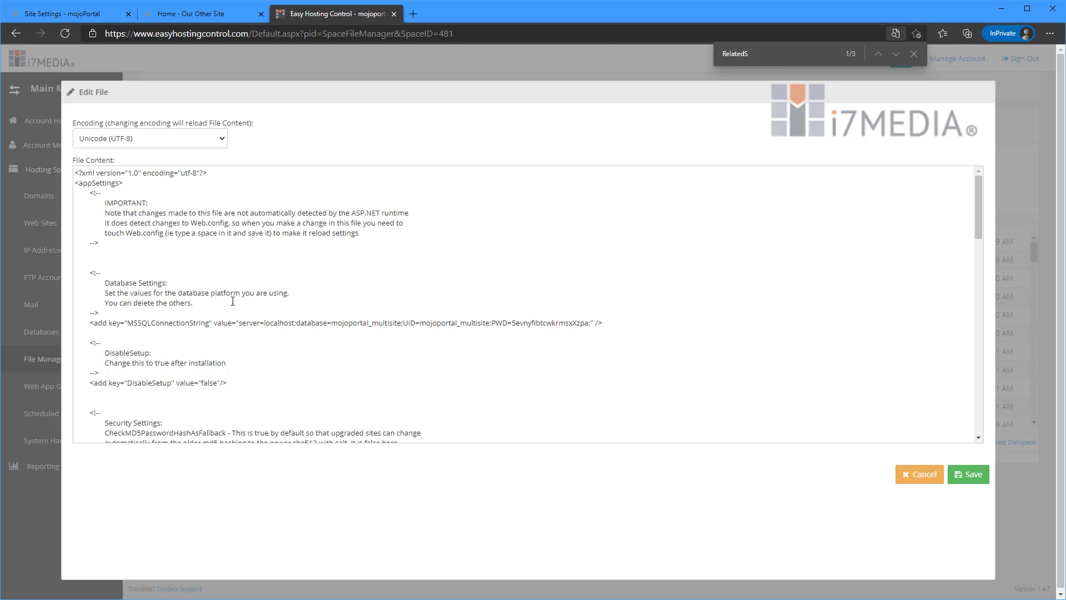
scroll(233, 301, "down", 3)
scroll(233, 301, "down", 1)
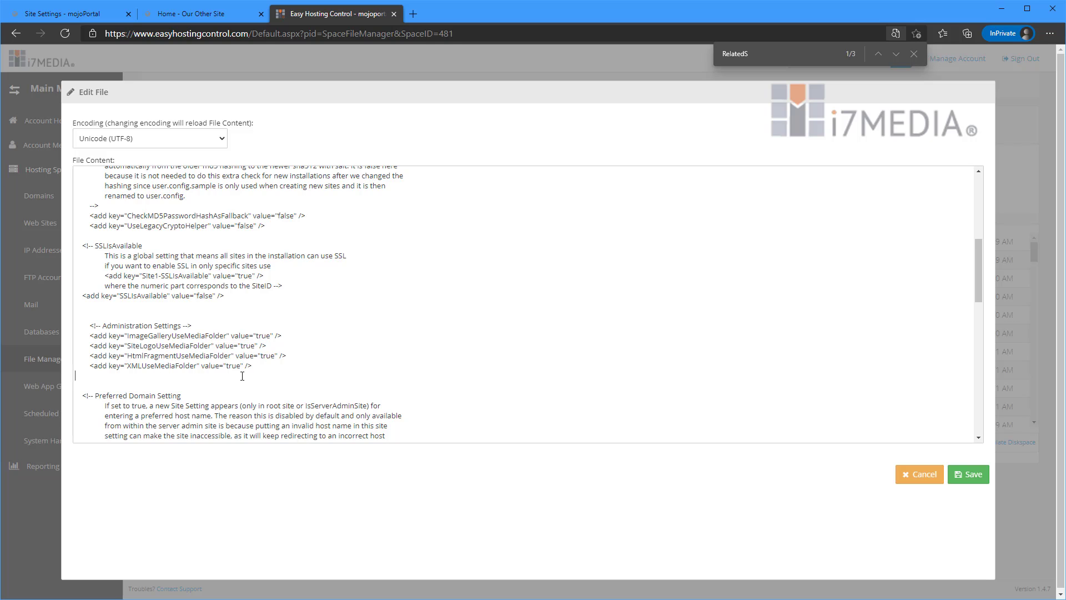
key("ctrl+v")
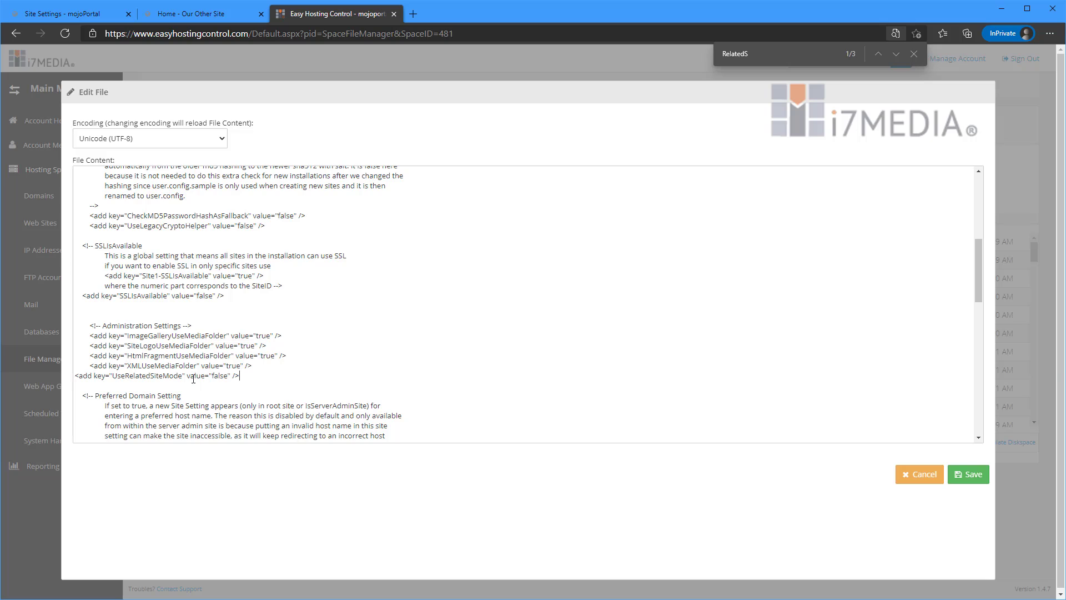
double_click(222, 376)
type("true")
left_click(978, 476)
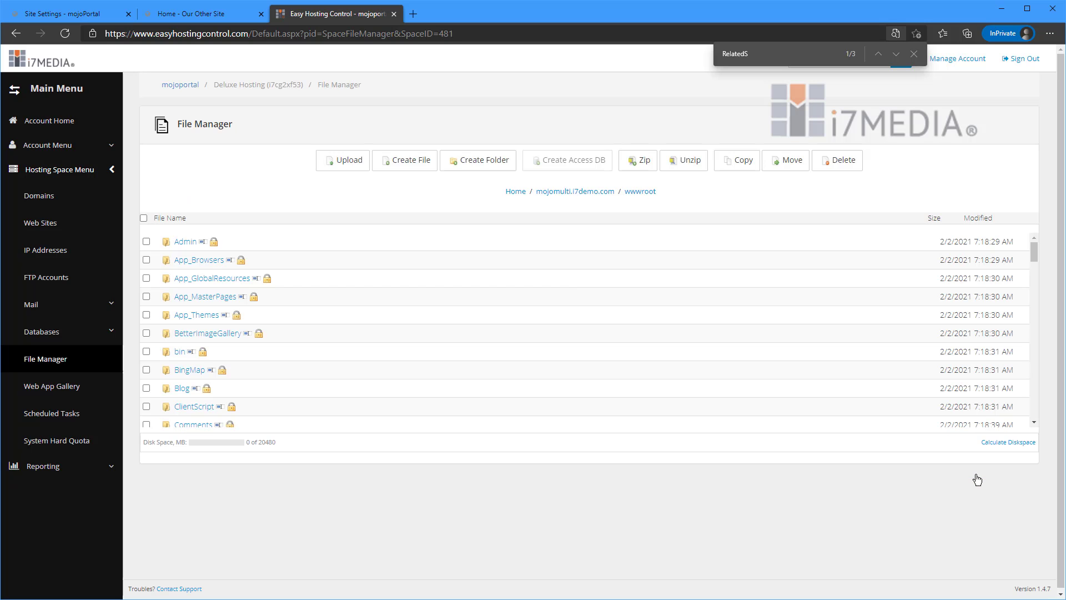
Switch to the mojoPortal administration site and restart the application from its System Information page.
scroll(578, 289, "down", 10)
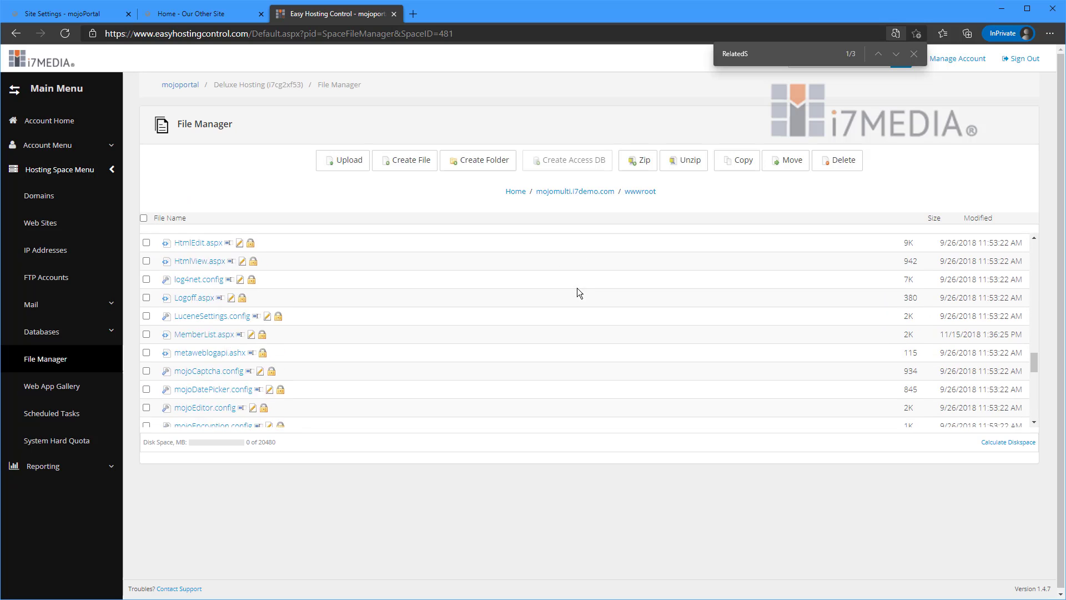
scroll(578, 288, "down", 10)
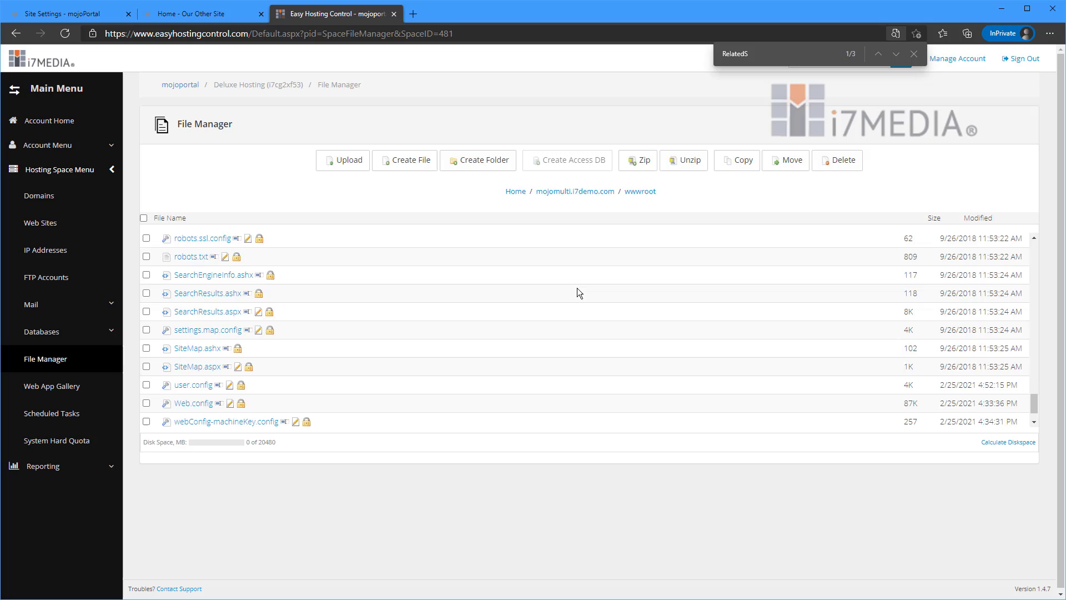
left_click(95, 15)
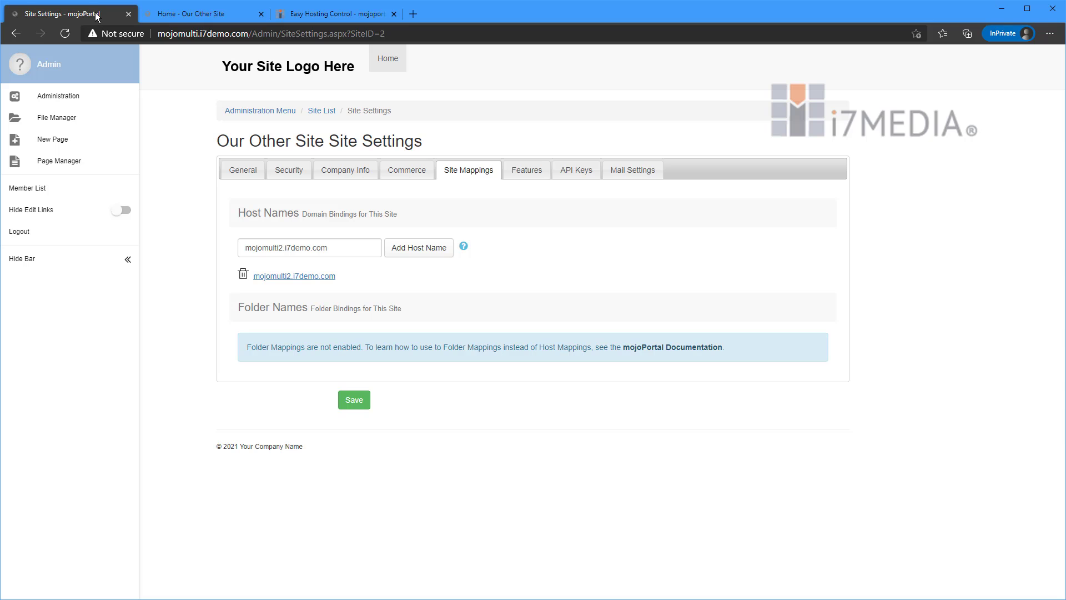
left_click(63, 99)
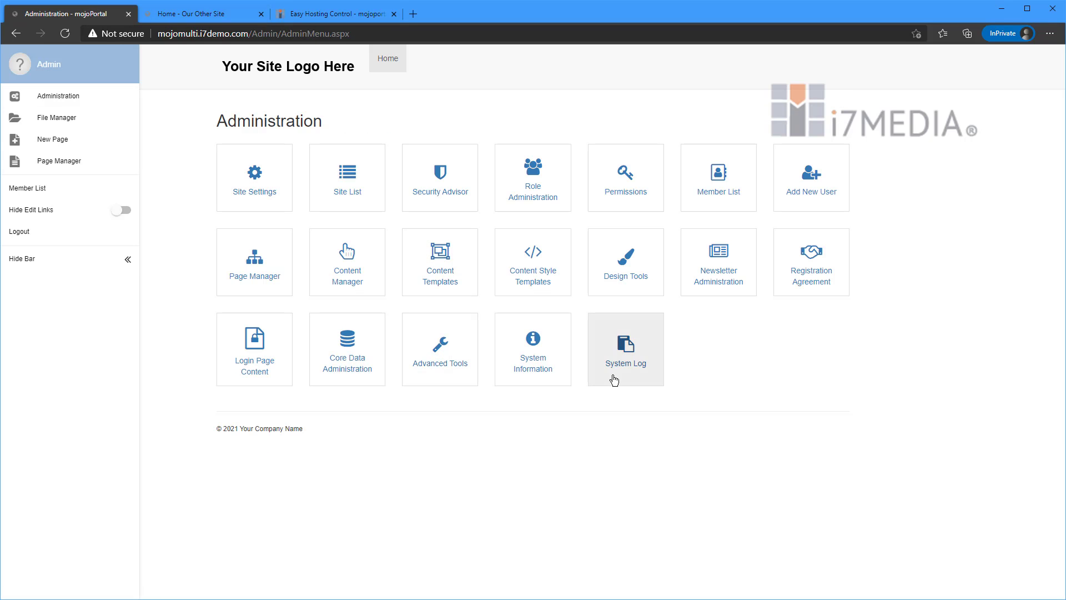
left_click(536, 364)
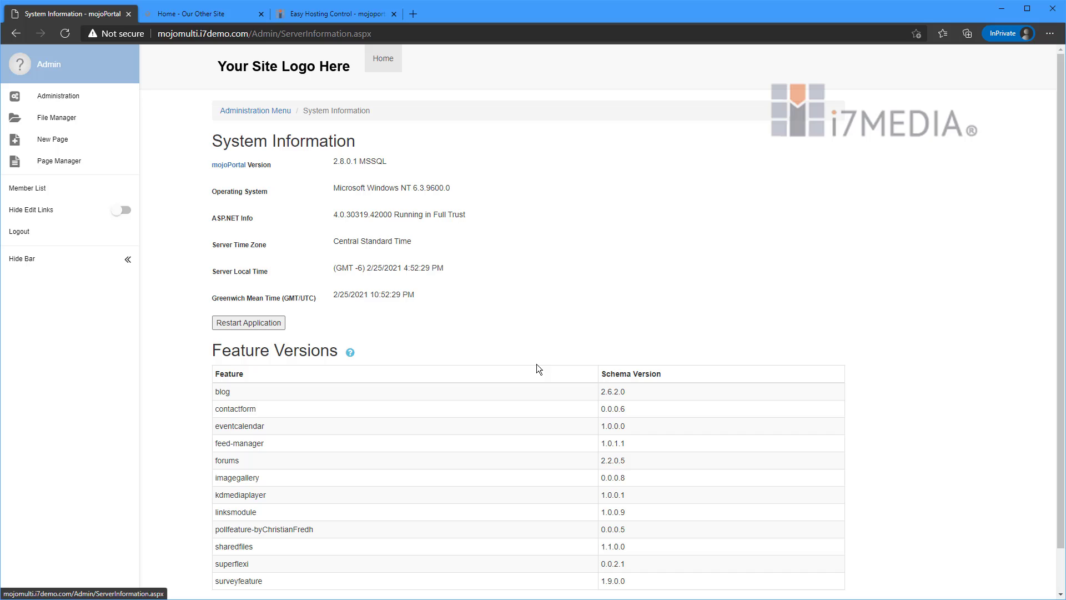
left_click(231, 326)
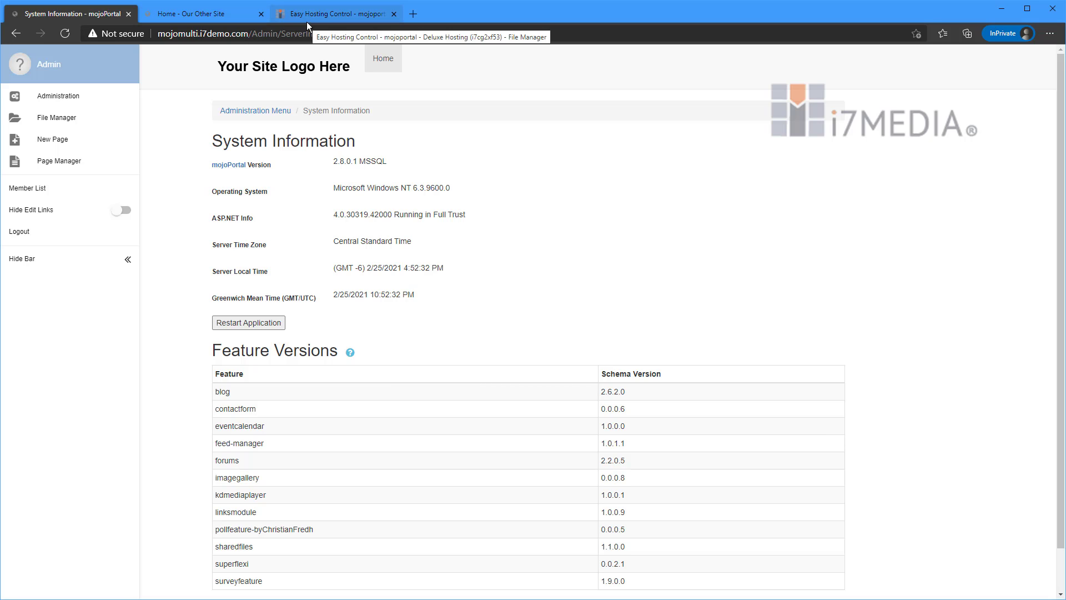
Return to the main site's Administration menu and check the home page of Our Other Site.
left_click(238, 113)
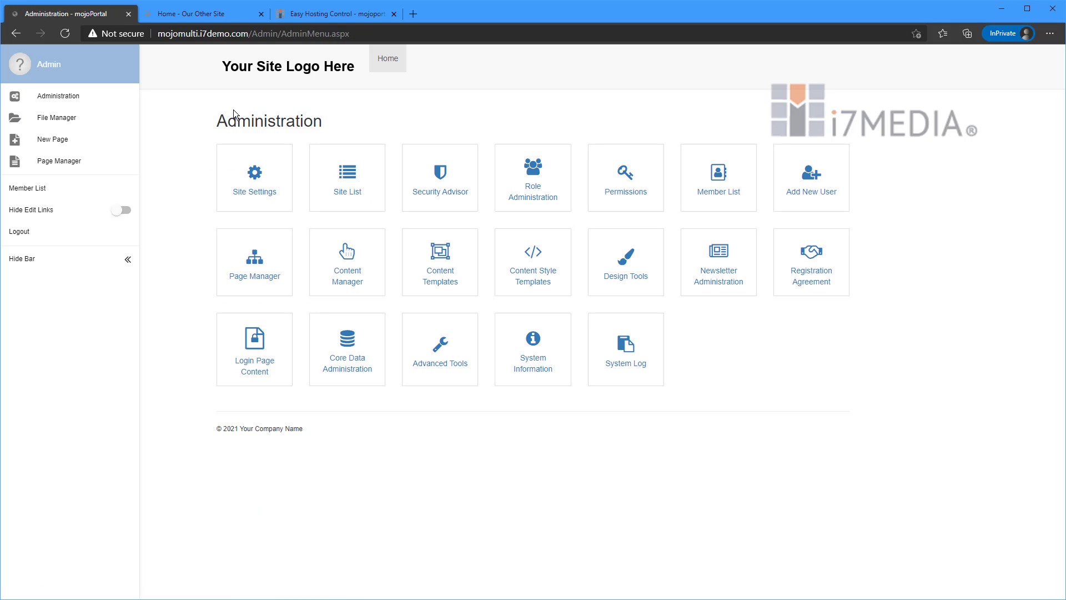
left_click(229, 15)
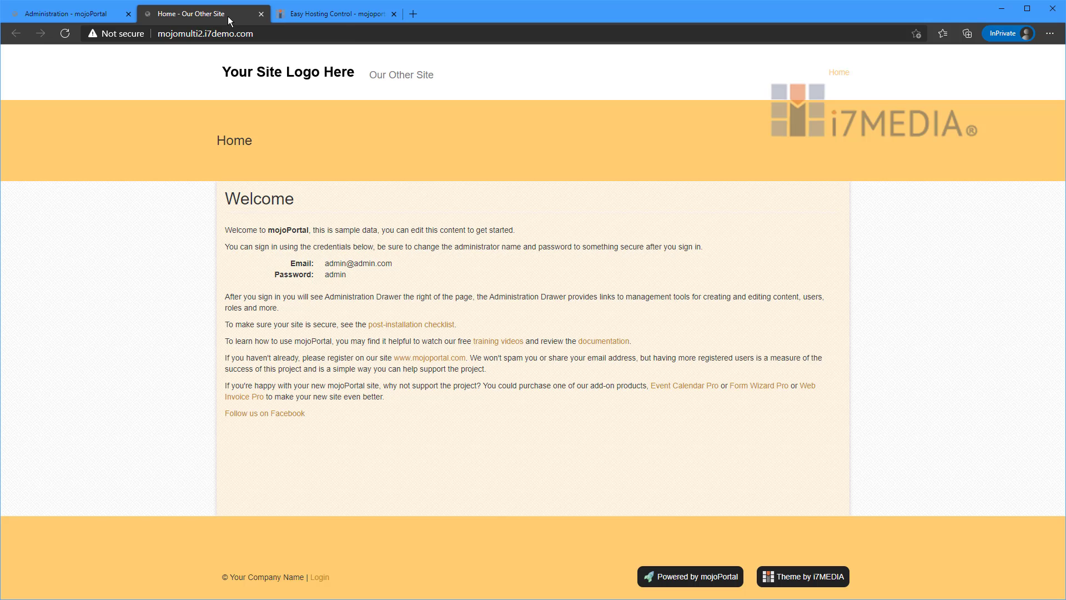
left_click(61, 13)
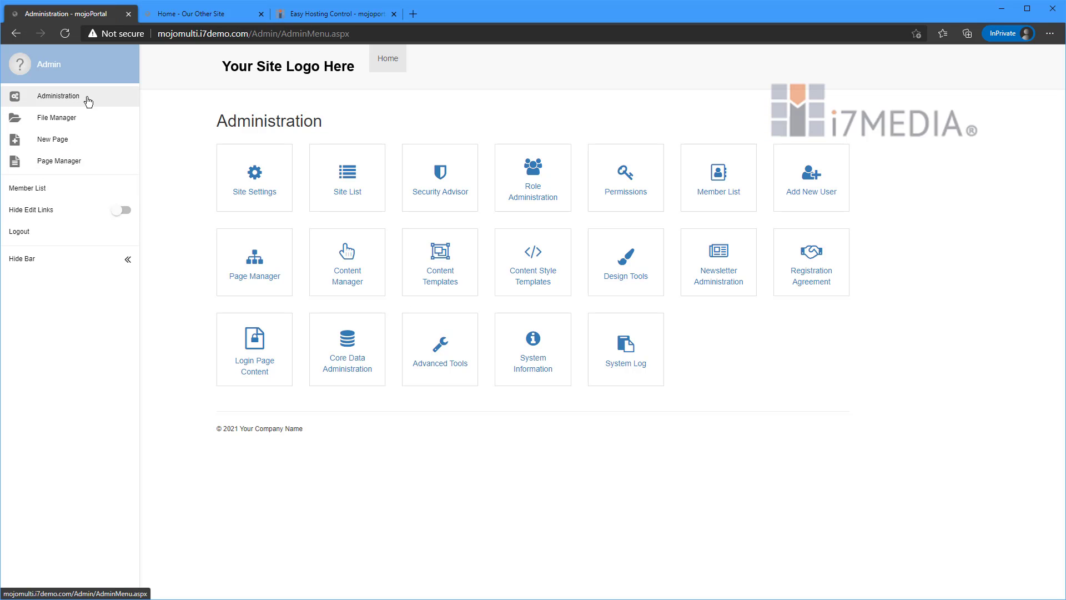
Open the Admin user's account on the main site, enter a new e-mail address and account password, and update the user.
left_click(60, 193)
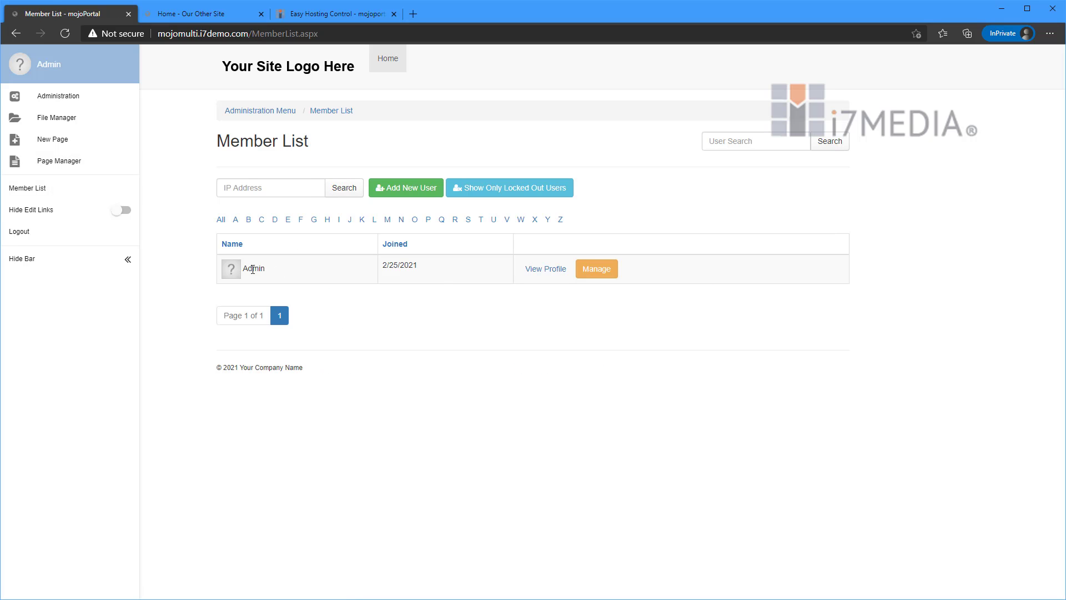
left_click(595, 272)
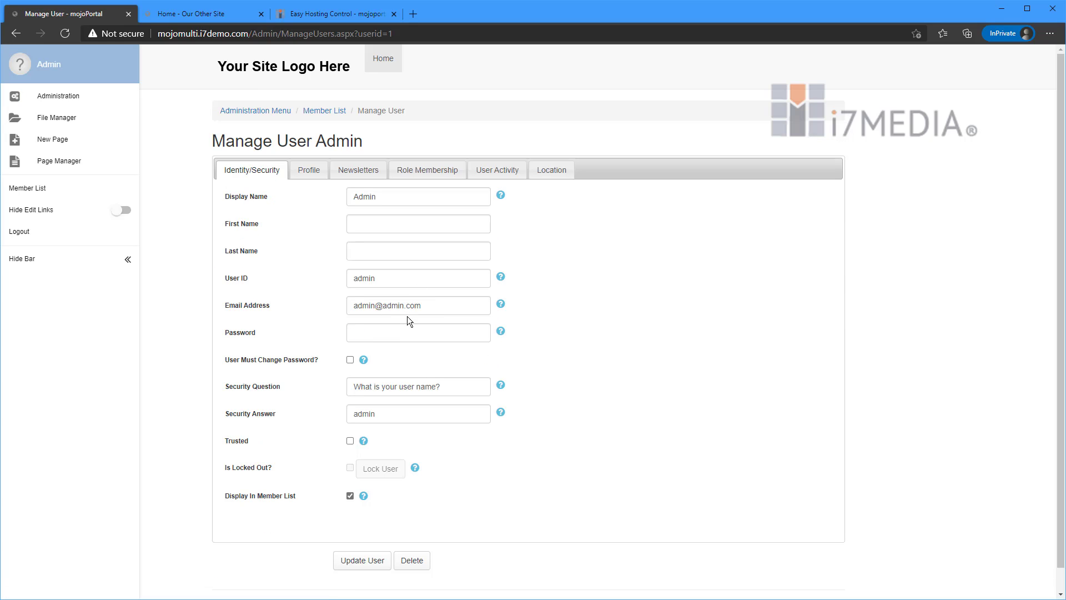
triple_click(381, 306)
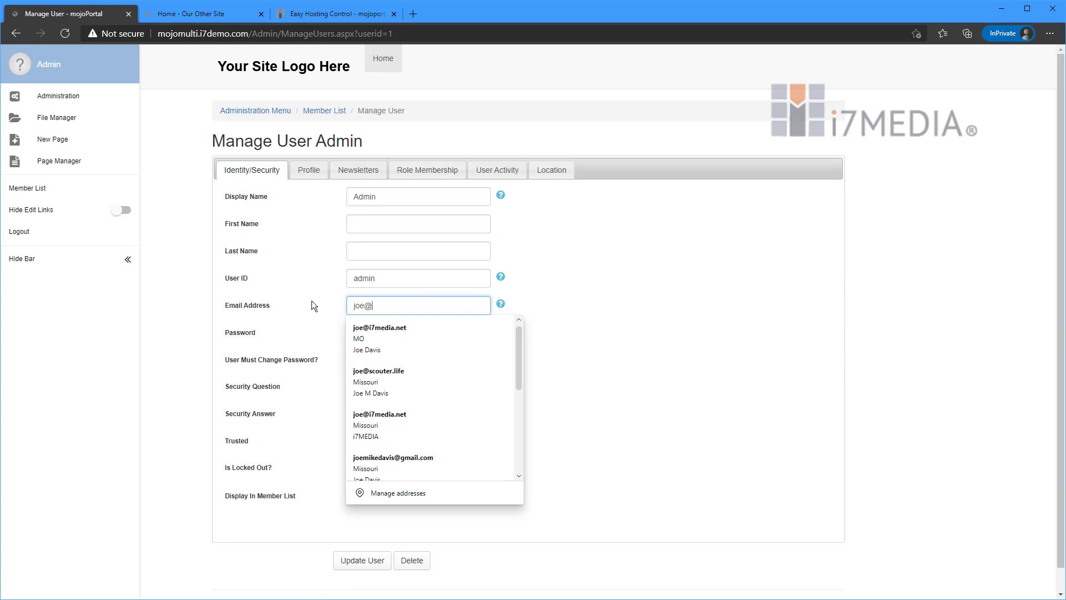
key("Tab")
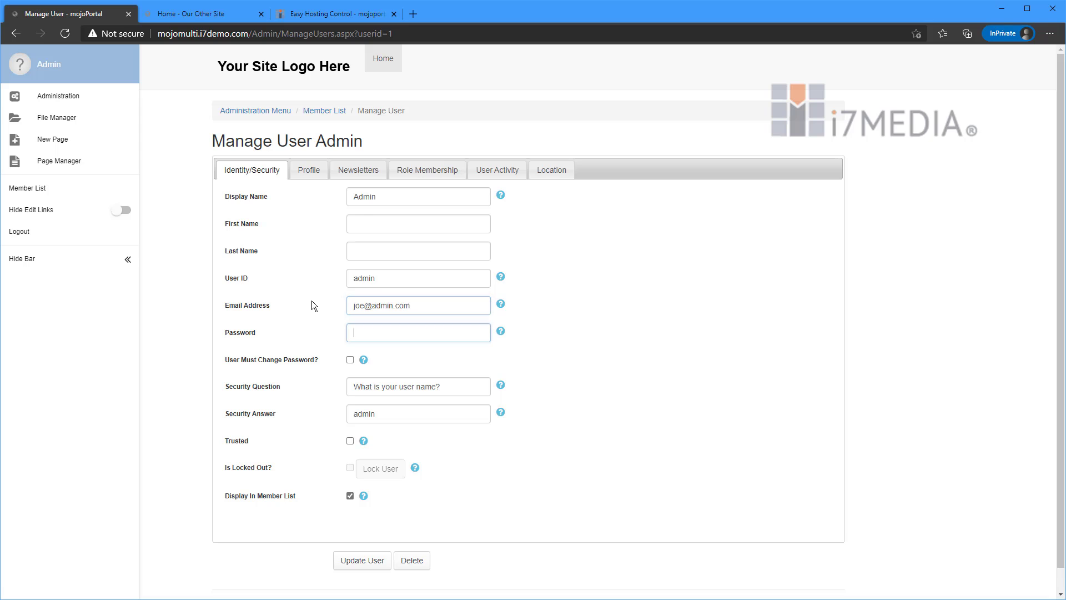
type("admin")
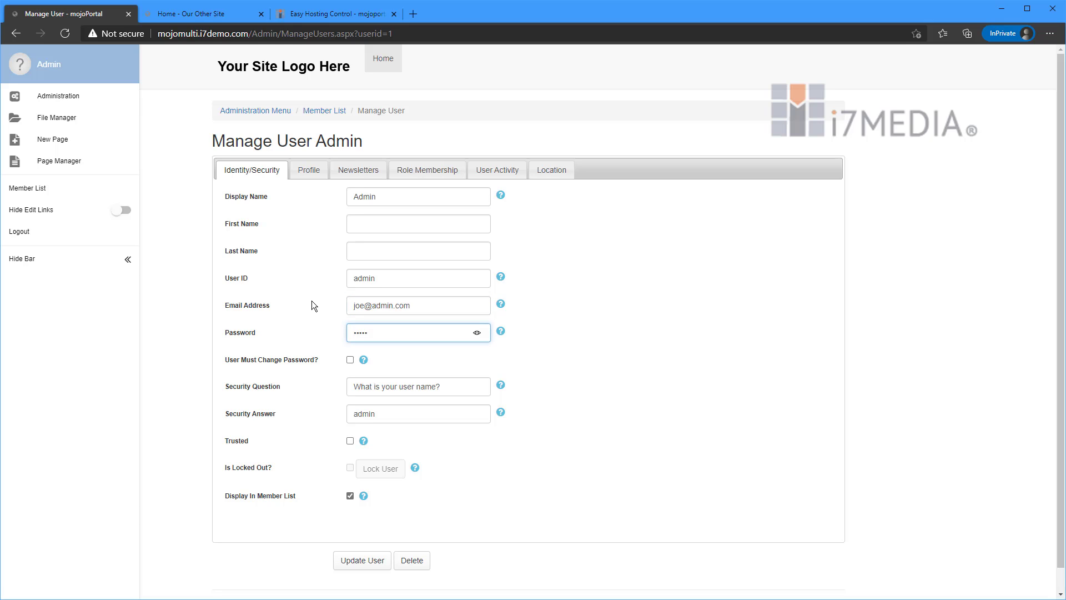
left_click(383, 562)
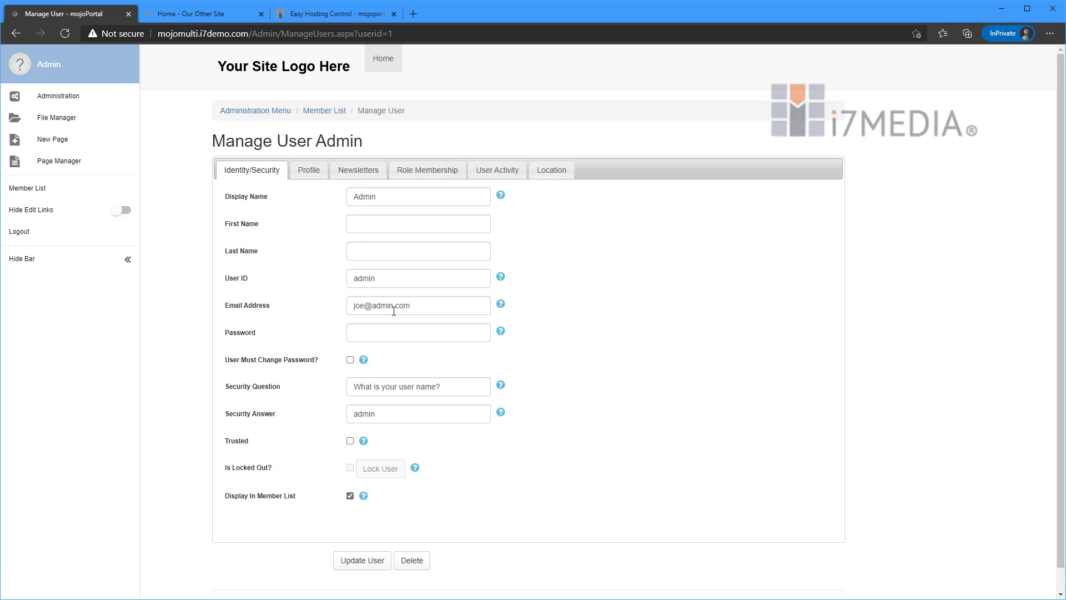
Log in to Our Other Site with the Admin user's updated e-mail address and account password.
left_click(219, 15)
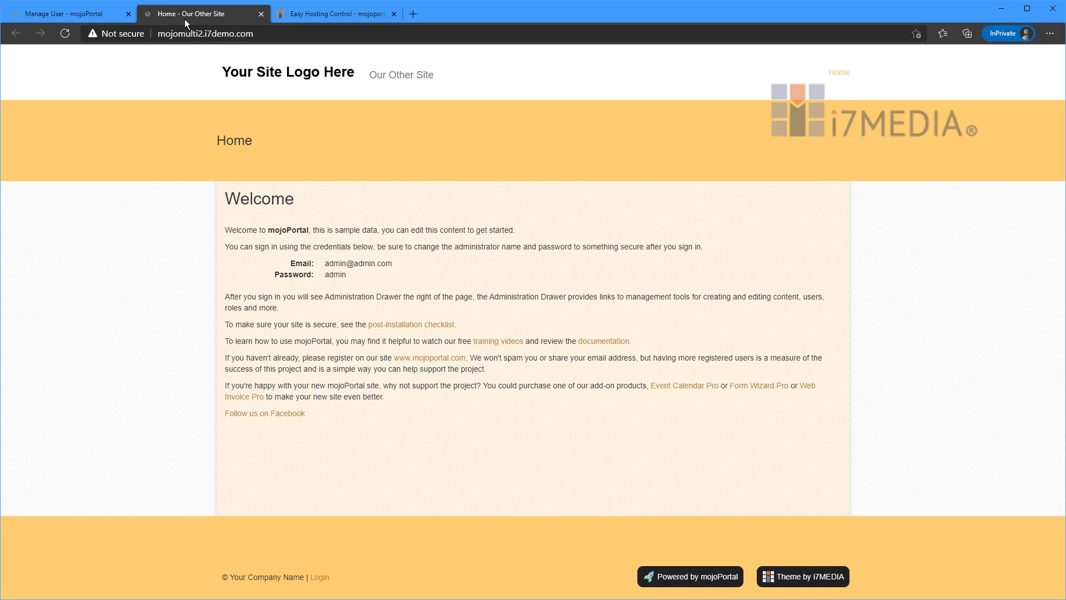
left_click(320, 578)
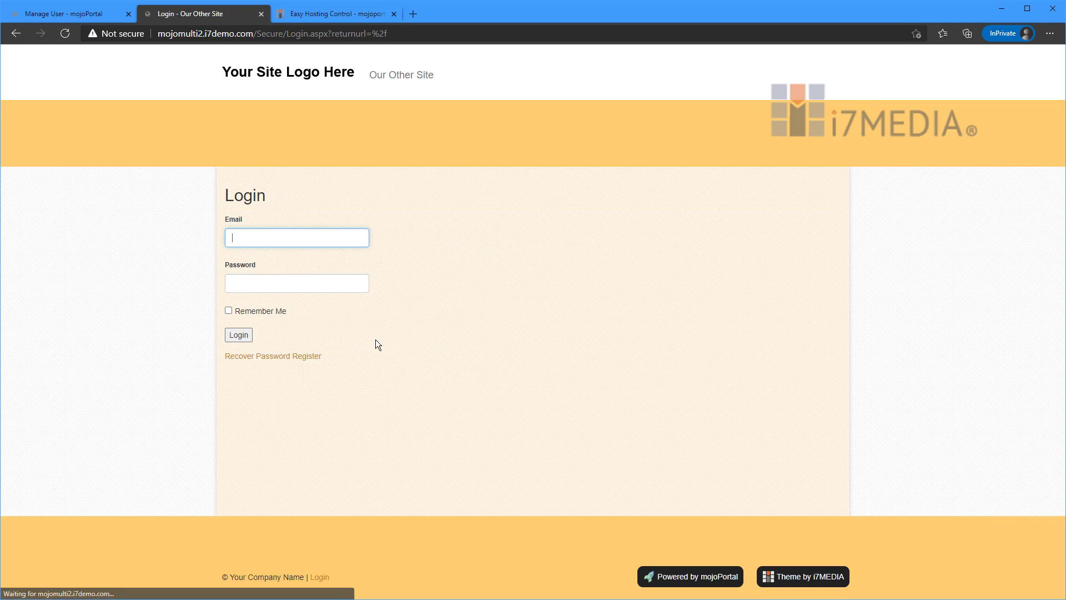
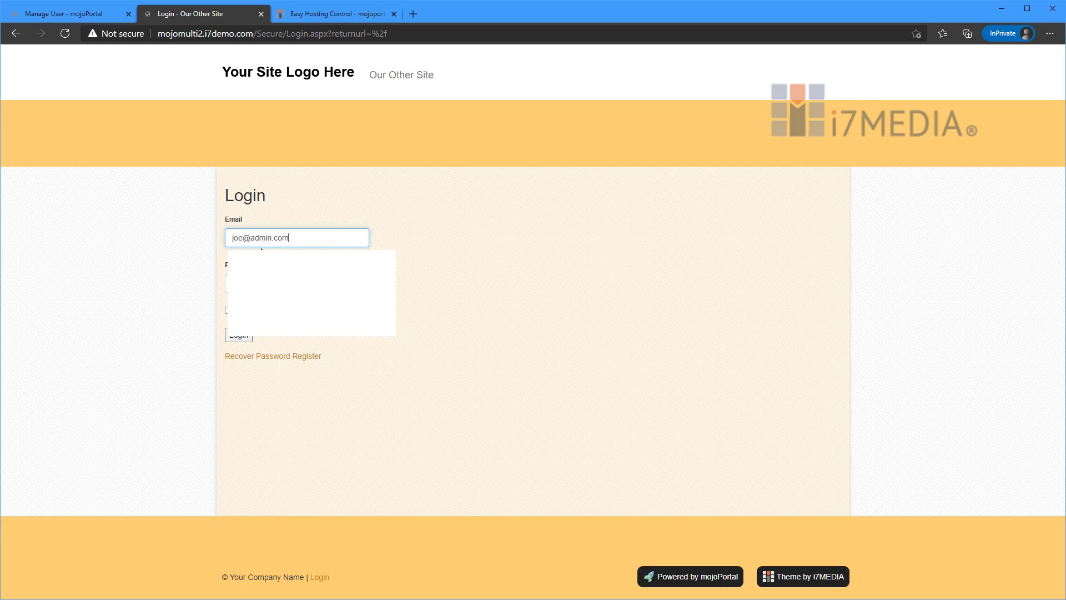
key("Tab")
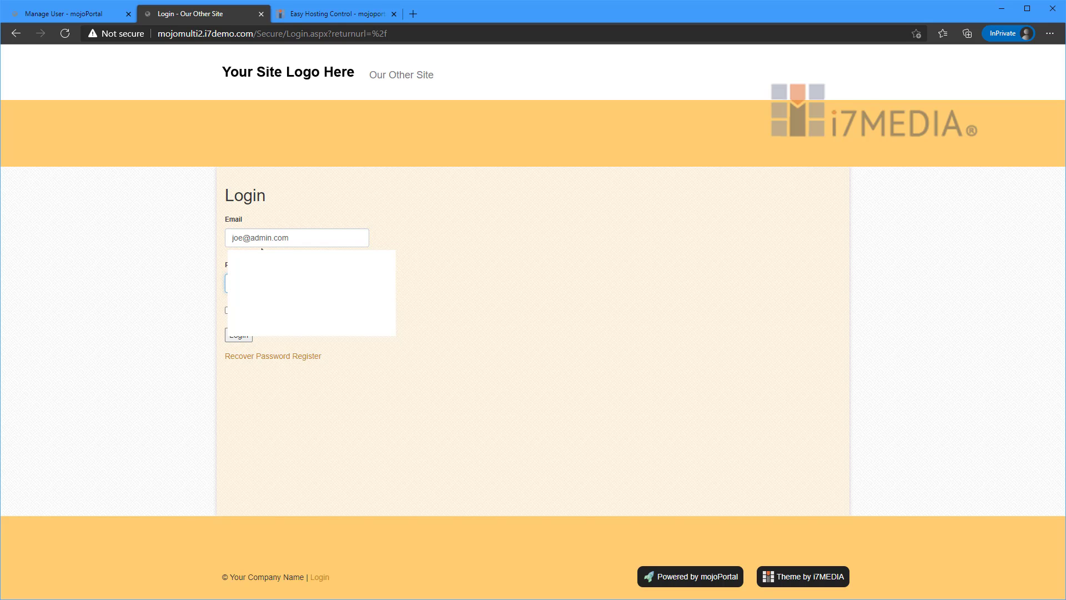
left_click(247, 336)
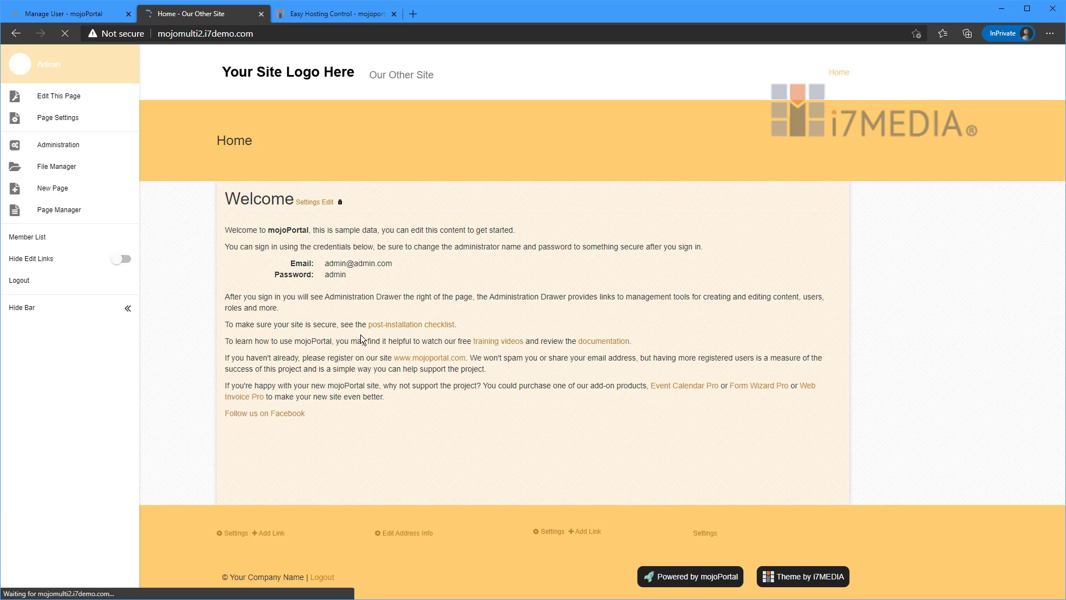
Compare the administration options of Our Other Site with those of the main mojoPortal site.
left_click(64, 152)
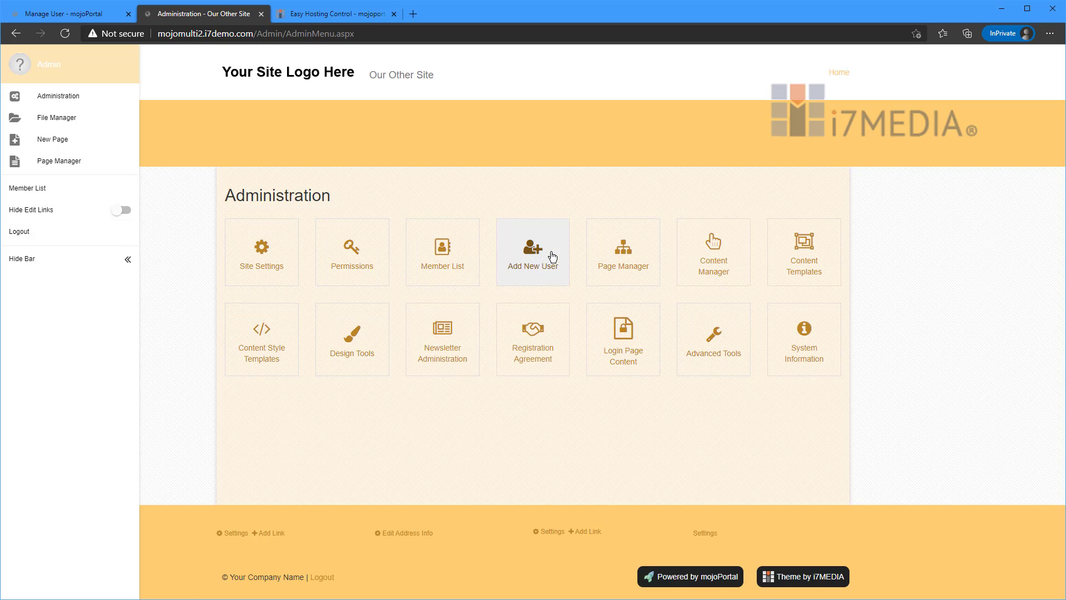
left_click(92, 15)
left_click(83, 97)
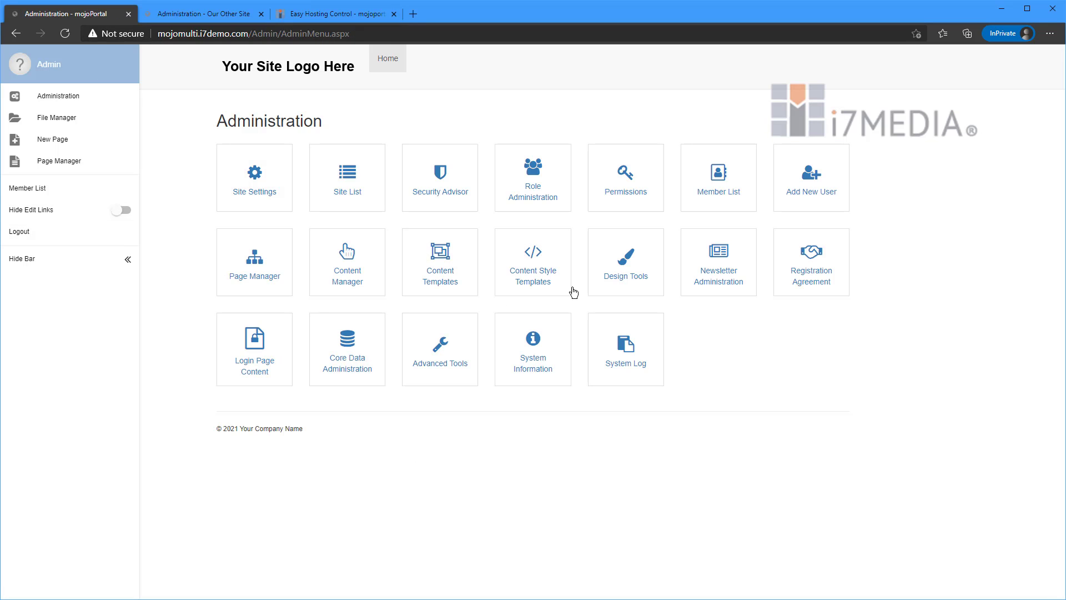
left_click(180, 16)
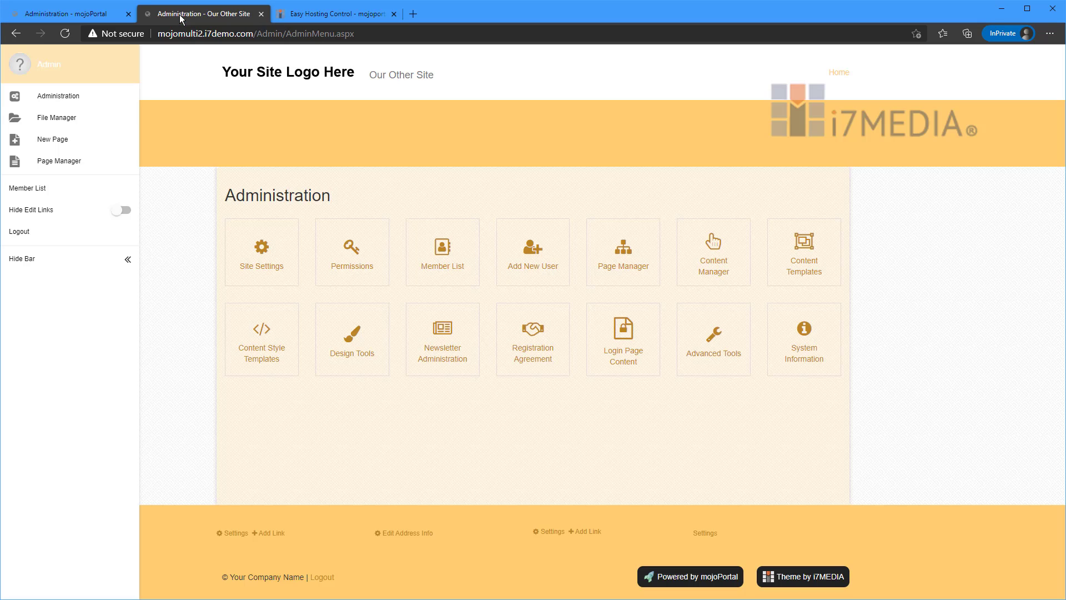
left_click(85, 17)
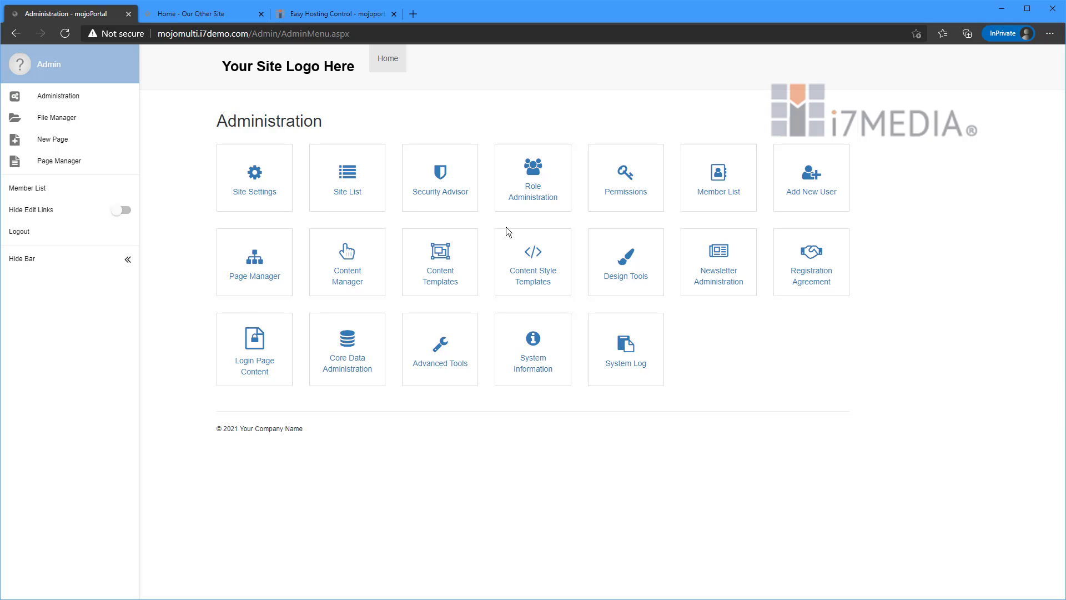
Open the mojoPortal website in a new browser tab and look through its forum categories and Install & Admin documentation topics.
left_click(418, 13)
type("mojoportal.com")
key("Return")
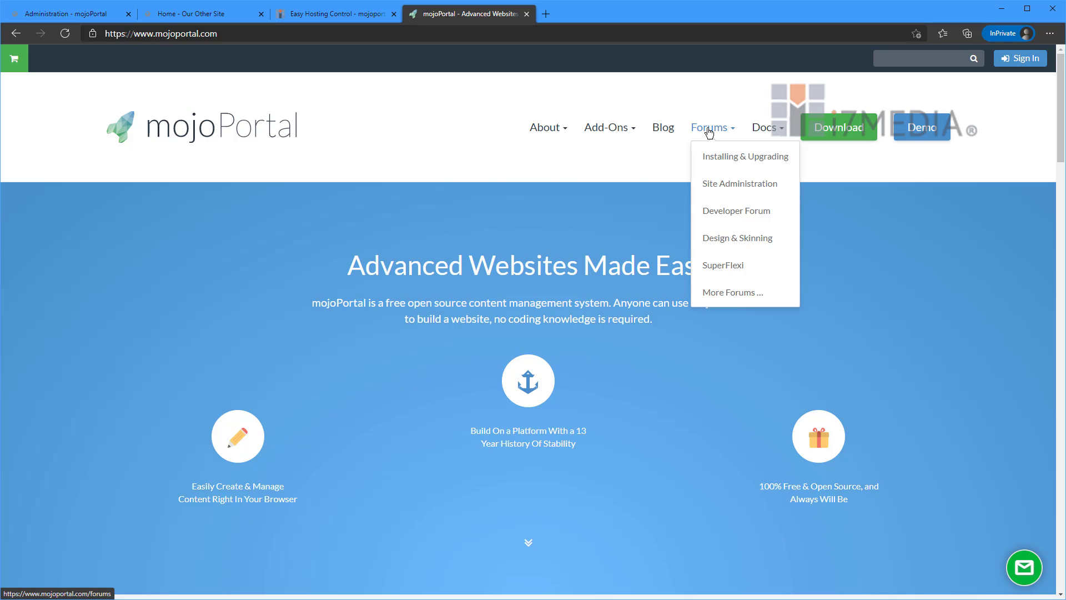
mouse_move(767, 133)
mouse_move(781, 157)
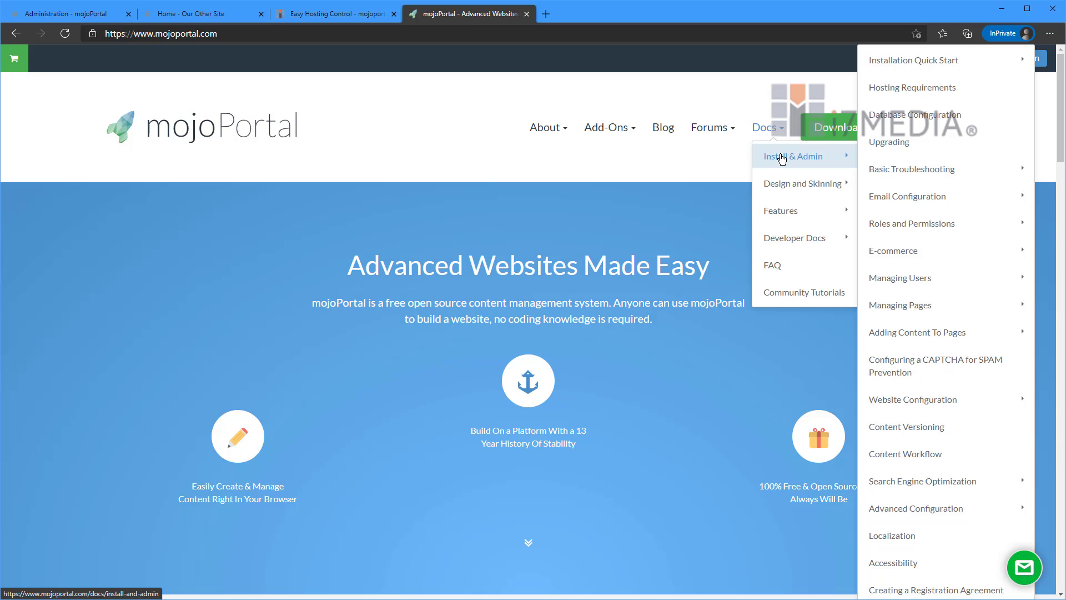
mouse_move(717, 133)
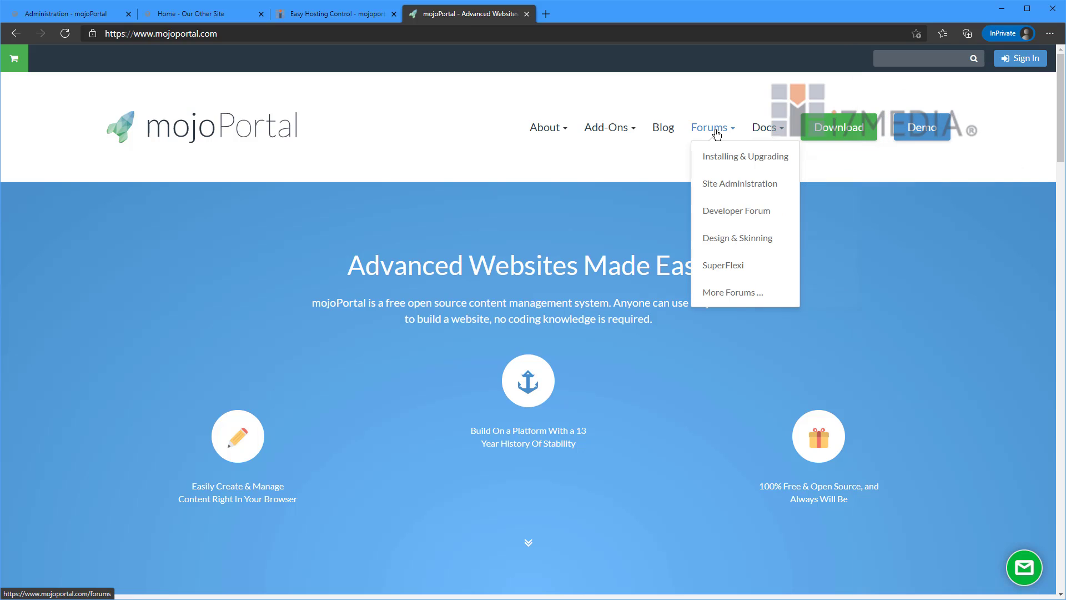